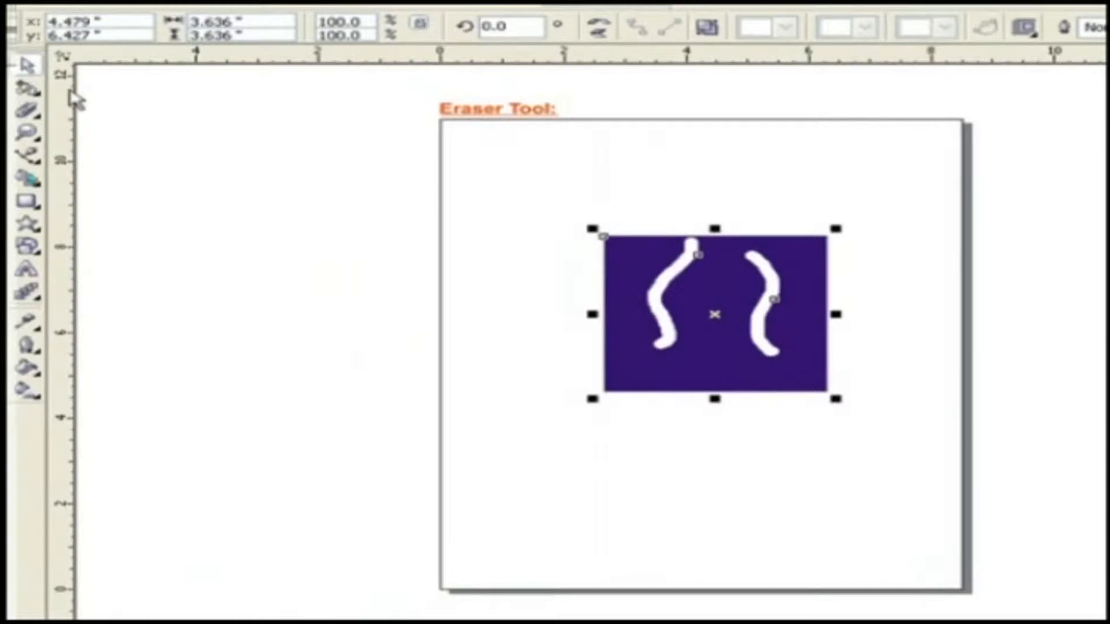
Reshape the two erased wavy strokes in the purple rectangle by moving their nodes with the Shape tool.
left_click(38, 93)
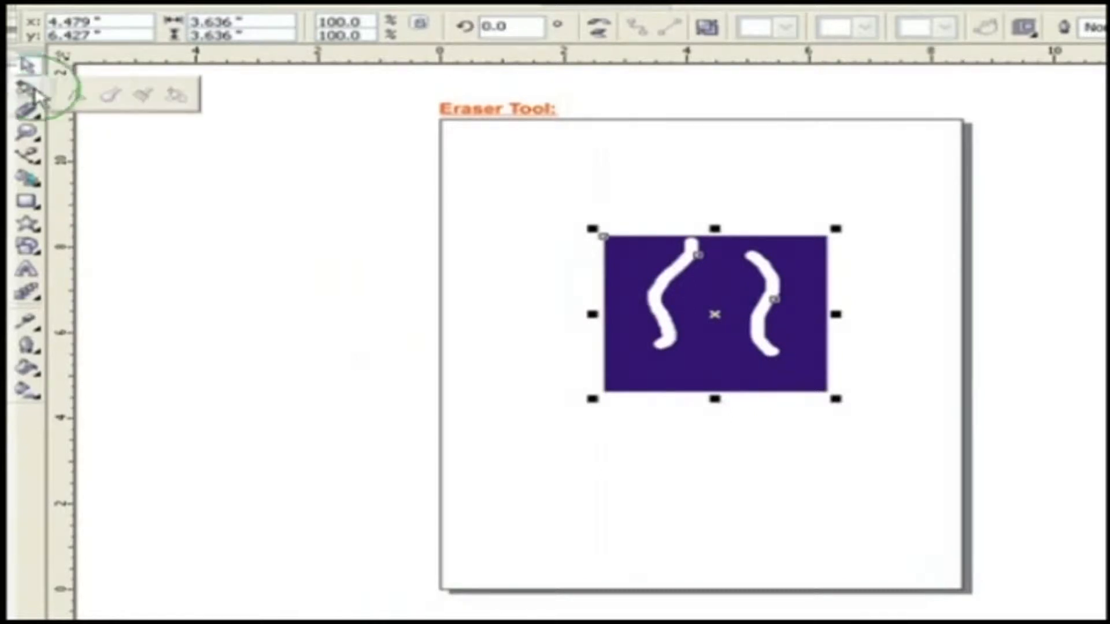
left_click(78, 98)
mouse_move(673, 278)
left_mouse_down()
mouse_move(687, 290)
mouse_move(678, 278)
mouse_move(701, 282)
mouse_move(668, 310)
mouse_move(709, 292)
left_mouse_up()
mouse_move(762, 323)
left_mouse_down()
mouse_move(769, 333)
mouse_move(756, 322)
mouse_move(727, 350)
mouse_move(756, 346)
mouse_move(735, 393)
left_mouse_up()
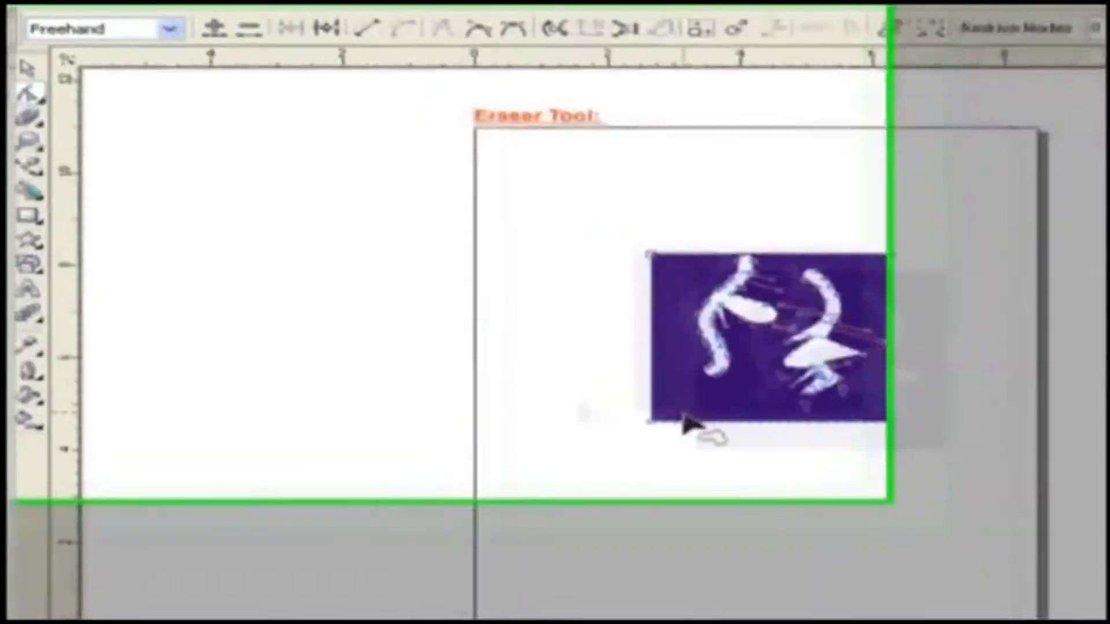
left_click(26, 110)
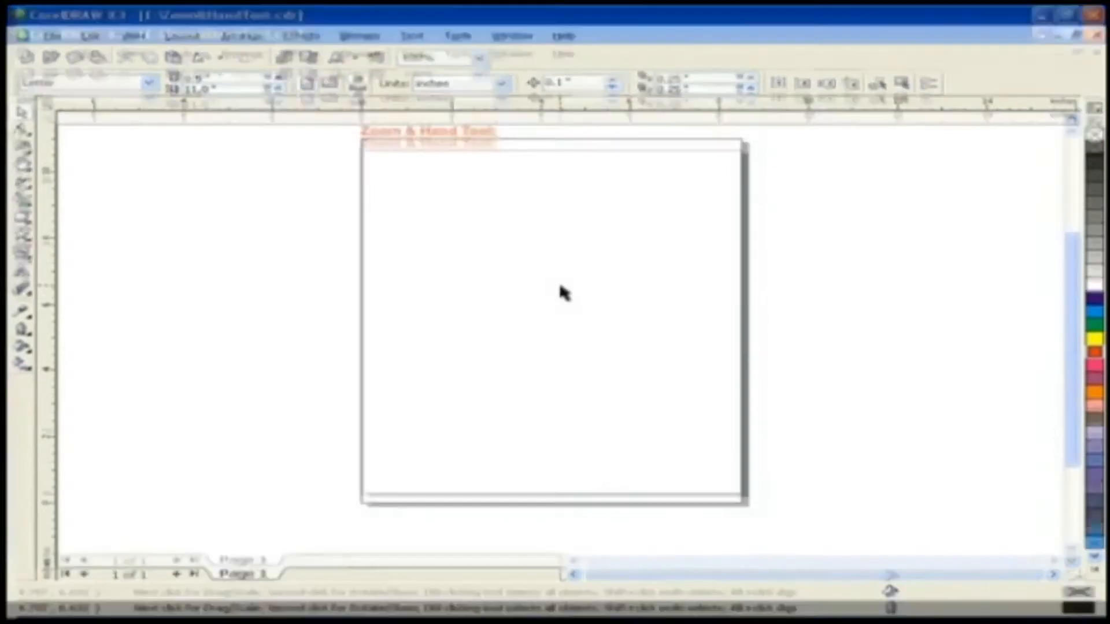
Draw an open three-lobed curve about 3.96 by 4.27 inches in the upper half of the page.
left_click(25, 166)
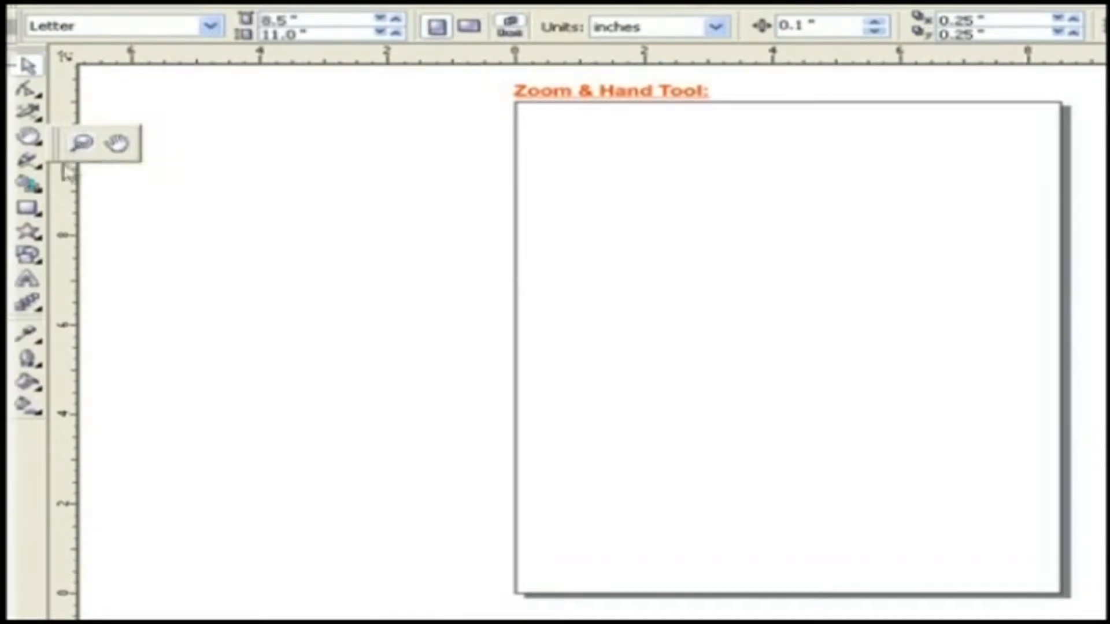
left_click(28, 161)
left_click(30, 165)
mouse_move(760, 238)
left_mouse_down()
mouse_move(745, 220)
mouse_move(862, 193)
mouse_move(839, 262)
mouse_move(733, 342)
mouse_move(701, 210)
mouse_move(738, 244)
left_mouse_up()
left_click_drag(548, 247, 552, 257)
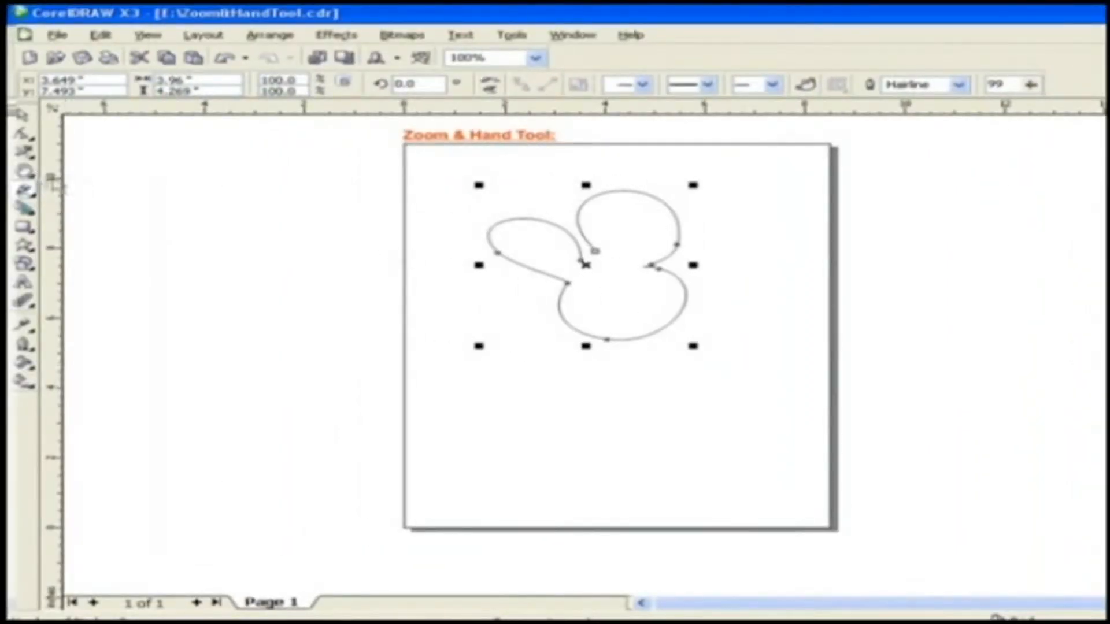
Join the two open end nodes at the gap between the curve's upper lobes to close the shape.
left_click(32, 174)
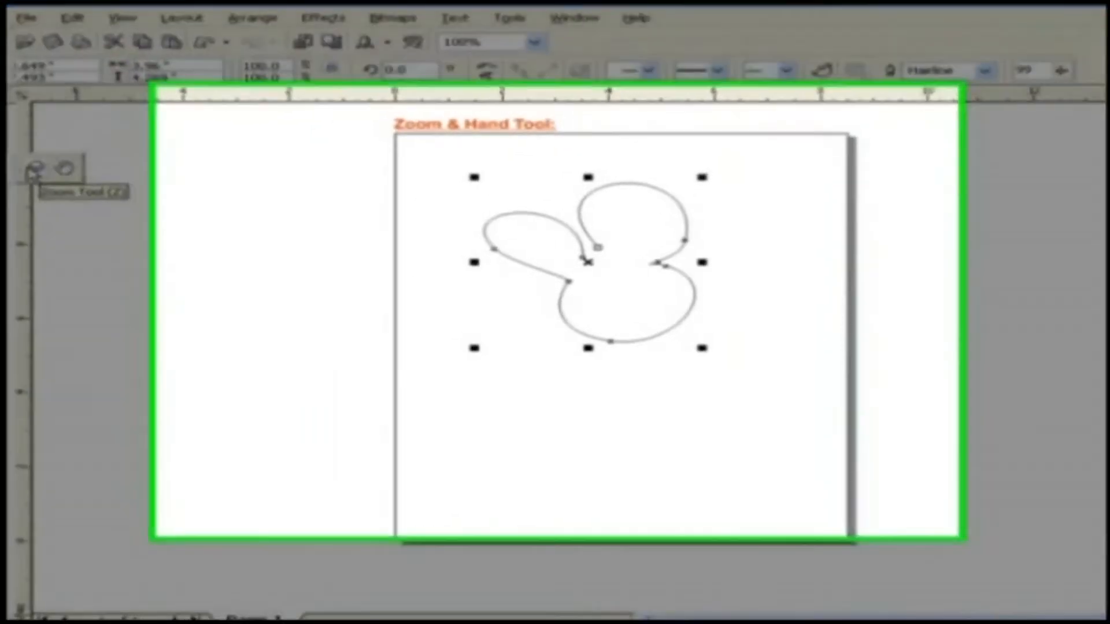
left_click(63, 177)
left_click_drag(535, 208, 640, 249)
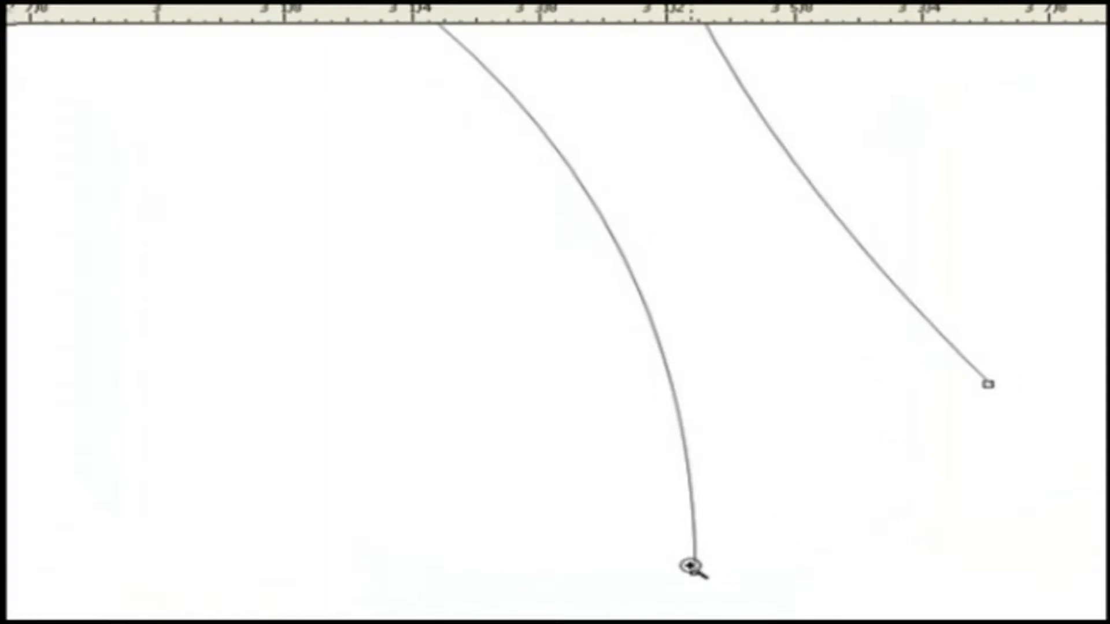
left_click(5, 130)
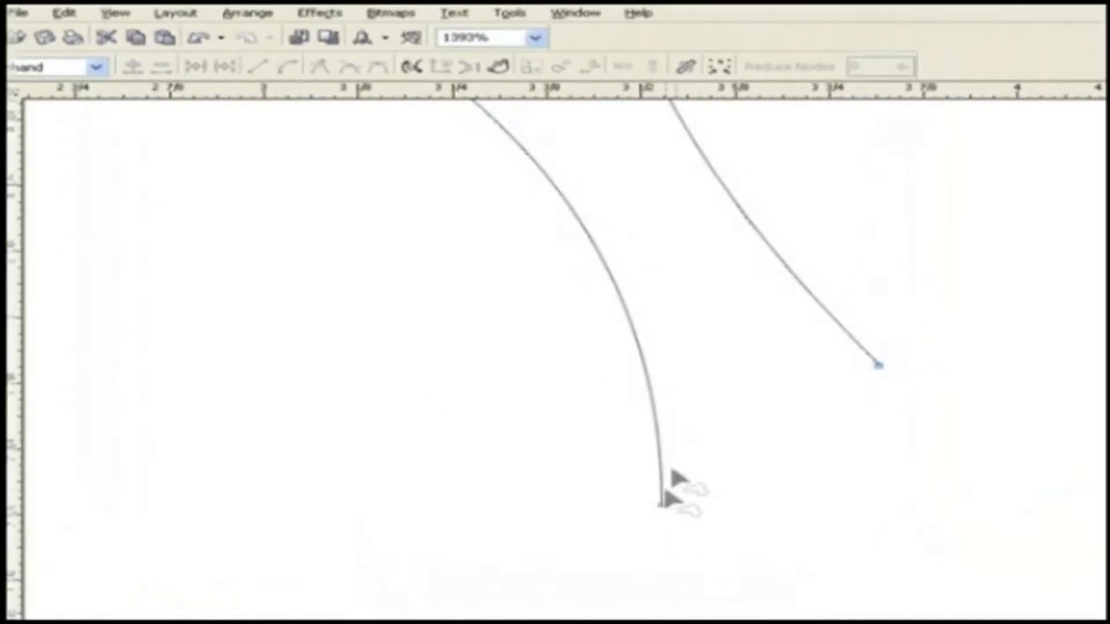
left_click(661, 506)
left_click(877, 366)
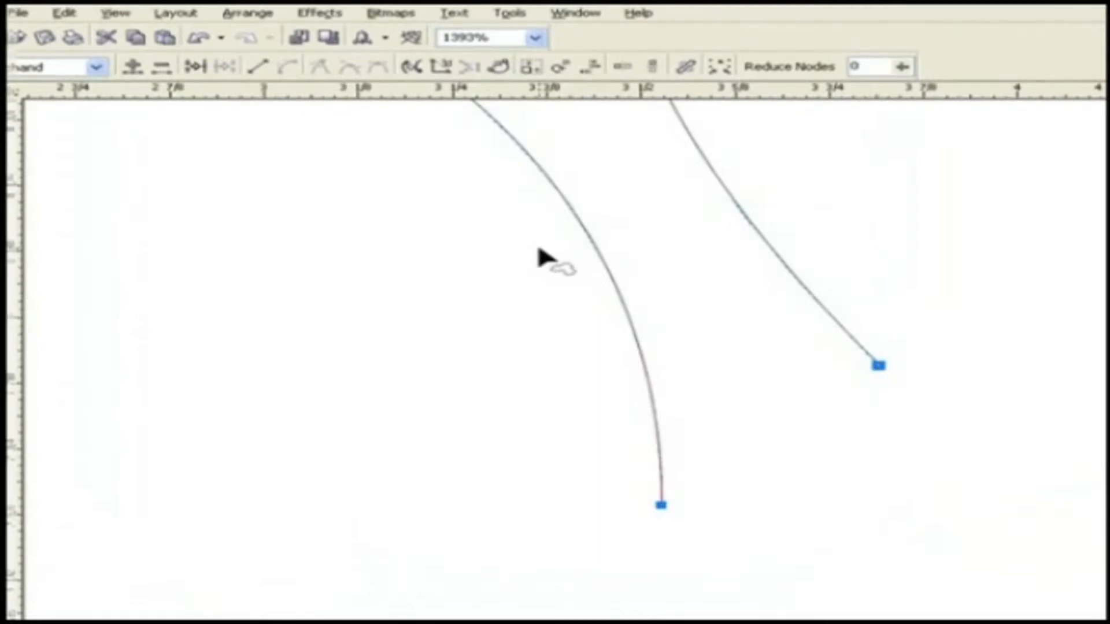
left_click(195, 67)
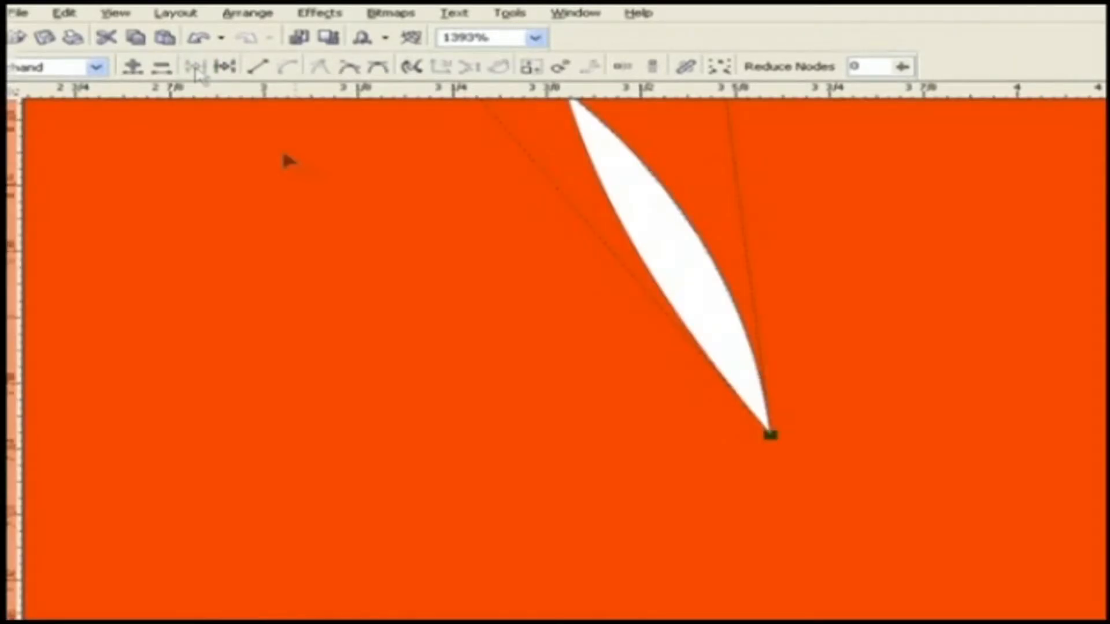
scroll(638, 369, "down", 4)
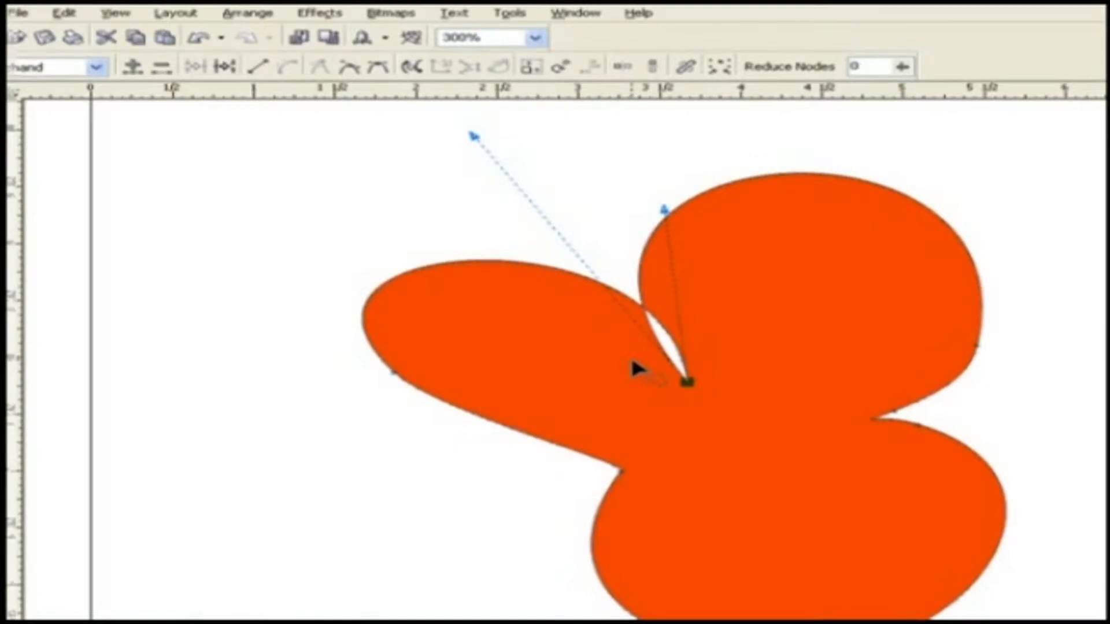
scroll(632, 364, "down", 2)
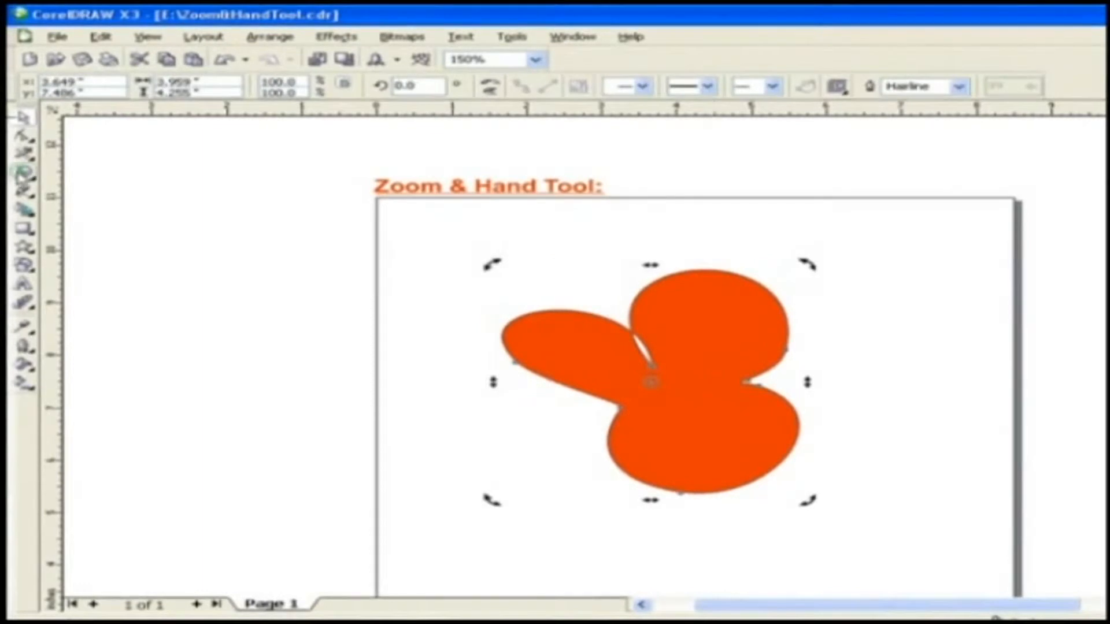
Inspect the joined node up close with the Zoom tool, and fit all objects in view.
left_click(23, 172)
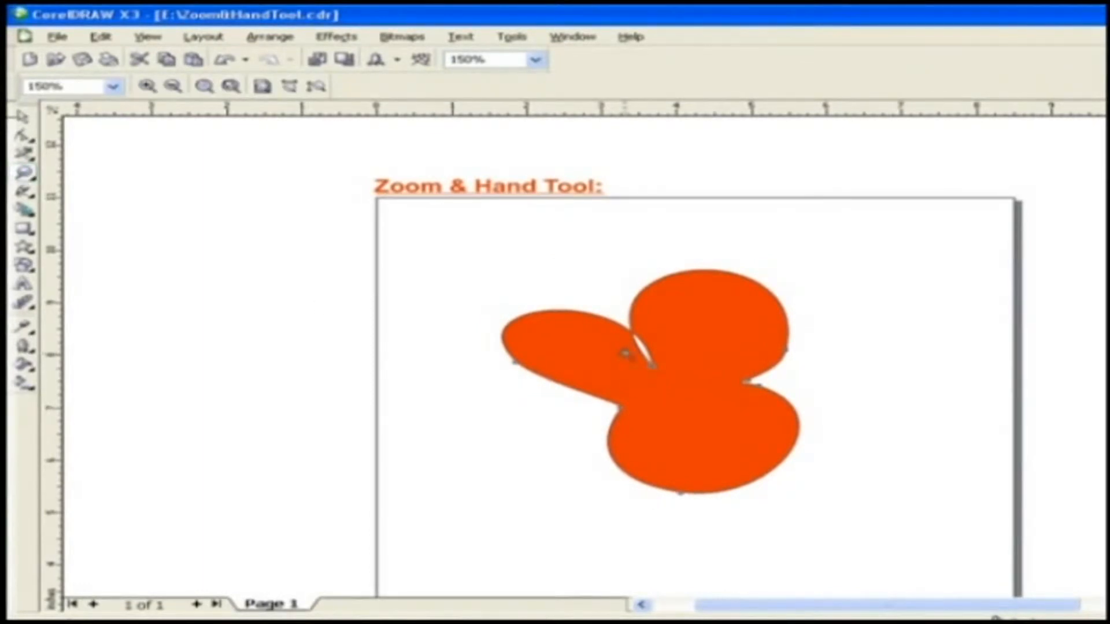
left_click_drag(621, 343, 682, 383)
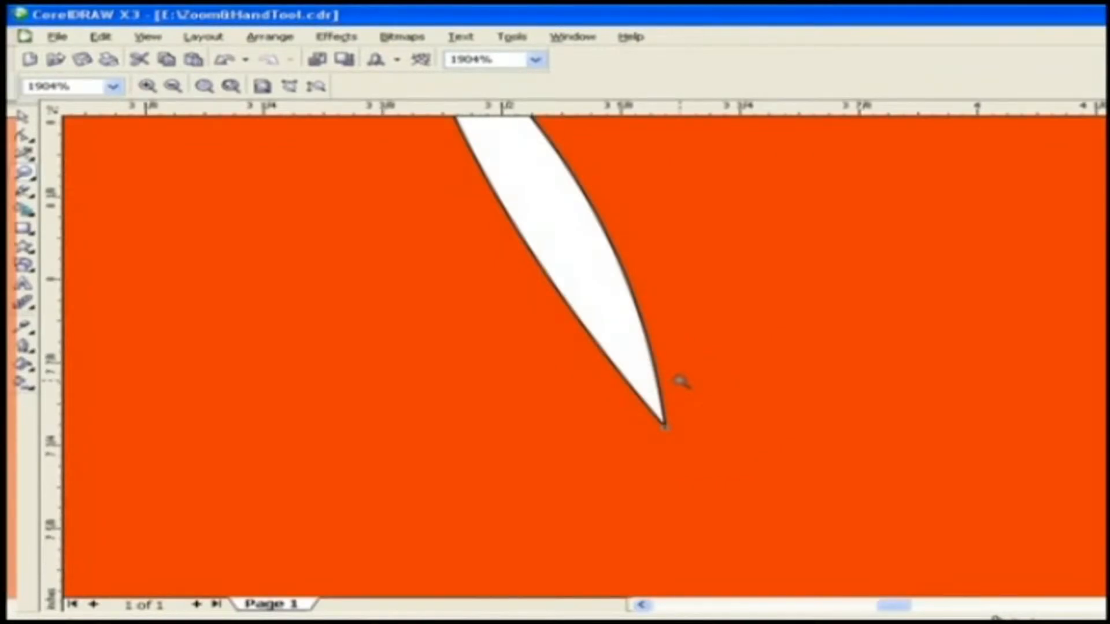
scroll(681, 382, "down", 4)
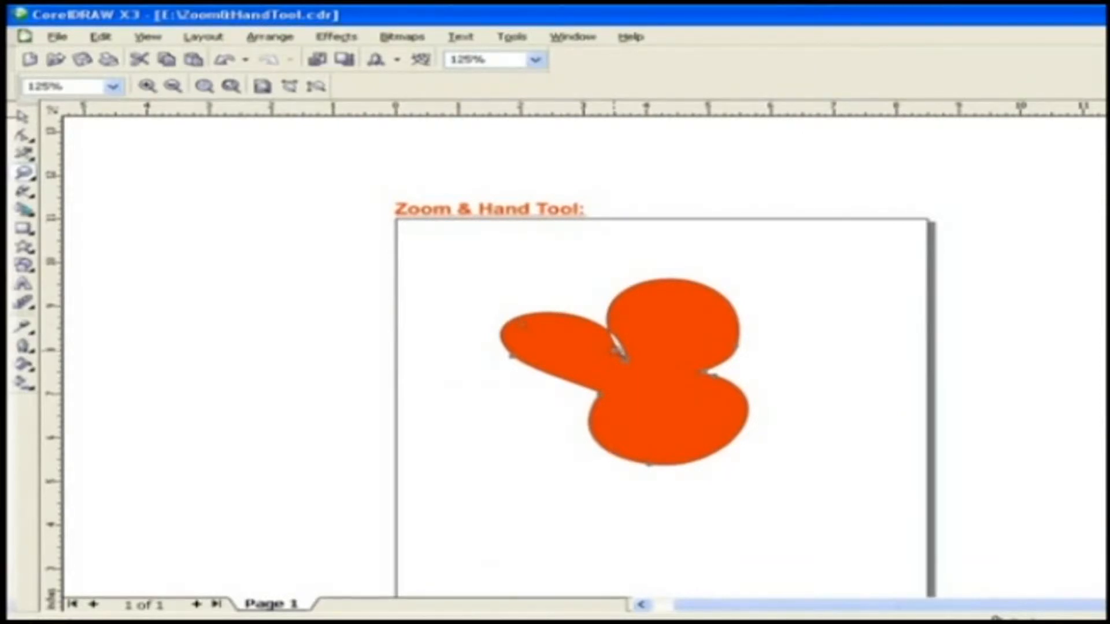
double_click(26, 174)
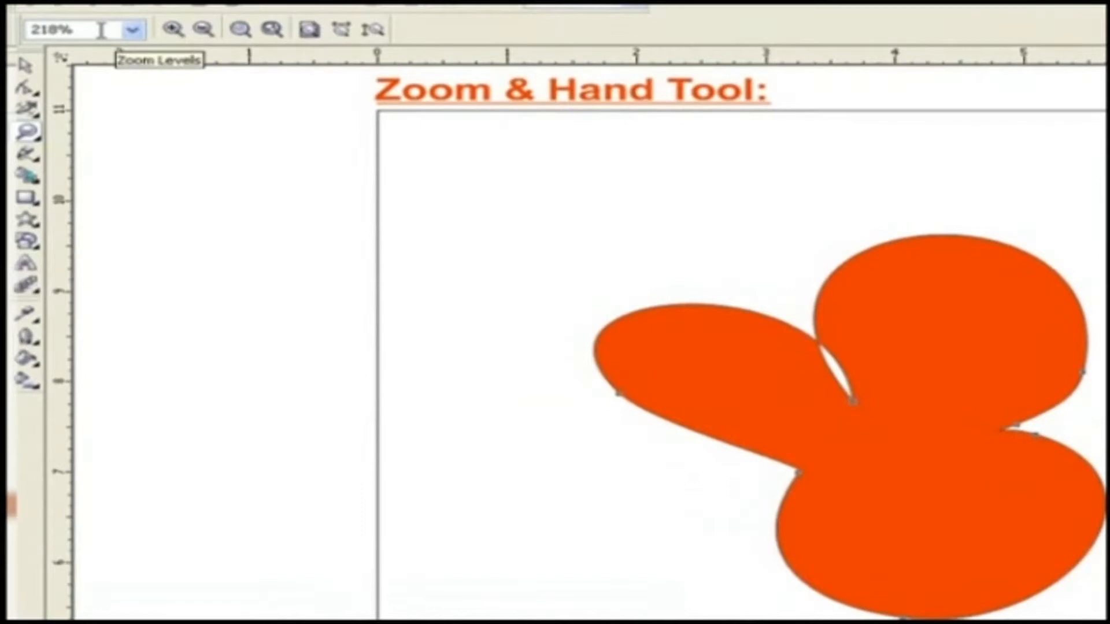
Review the preset zoom levels, and magnify the view stepwise to 872% and back out to 109%.
left_click(132, 30)
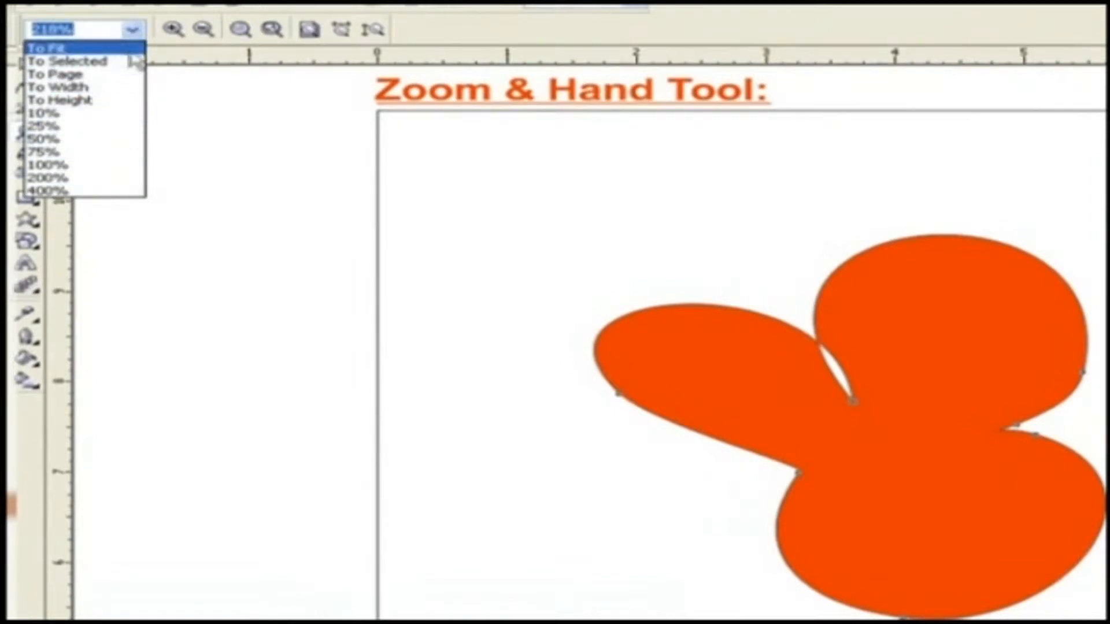
left_click(159, 51)
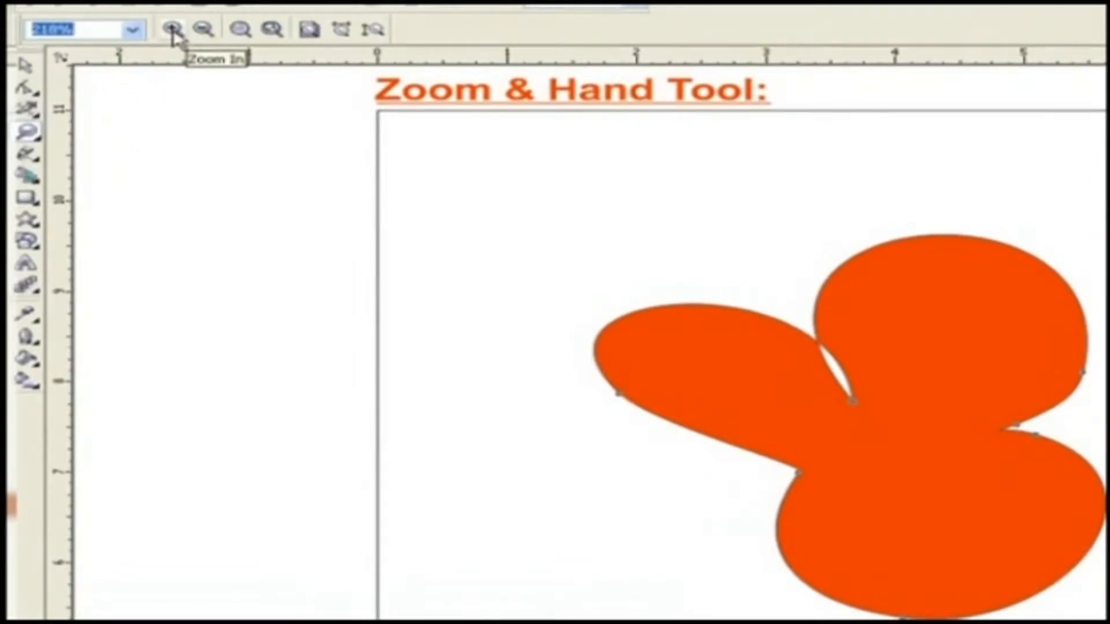
left_click(174, 30)
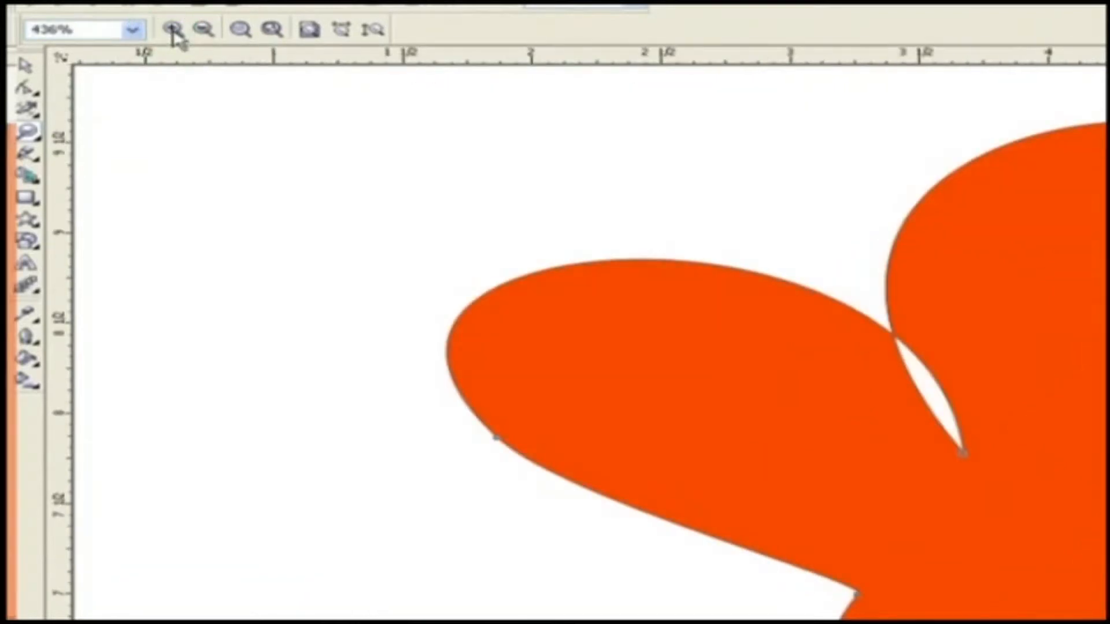
left_click(173, 30)
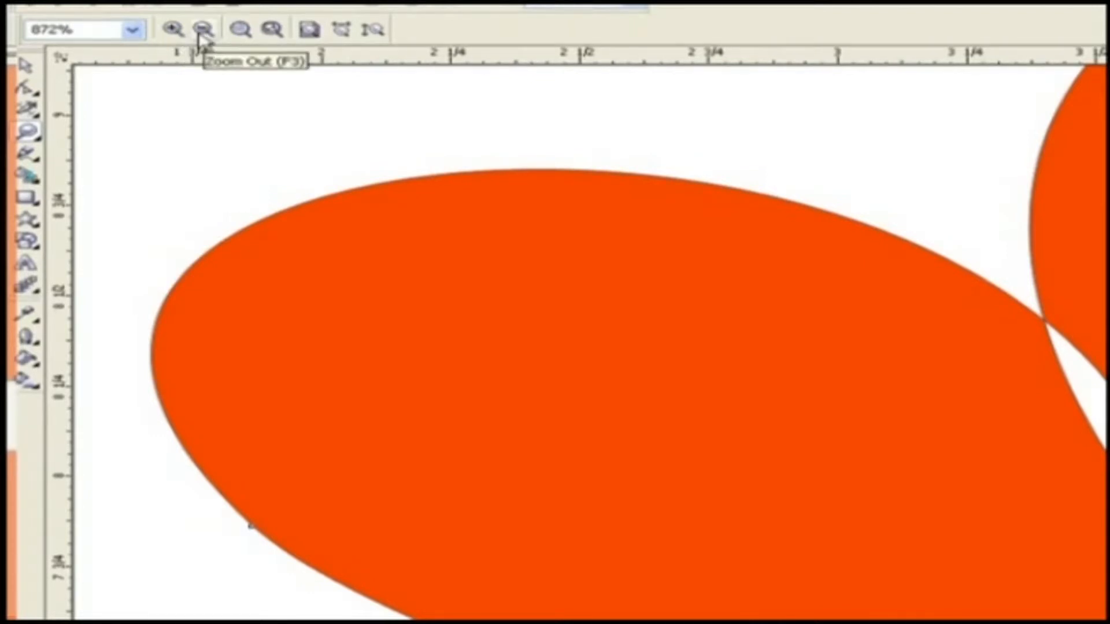
left_click(200, 30)
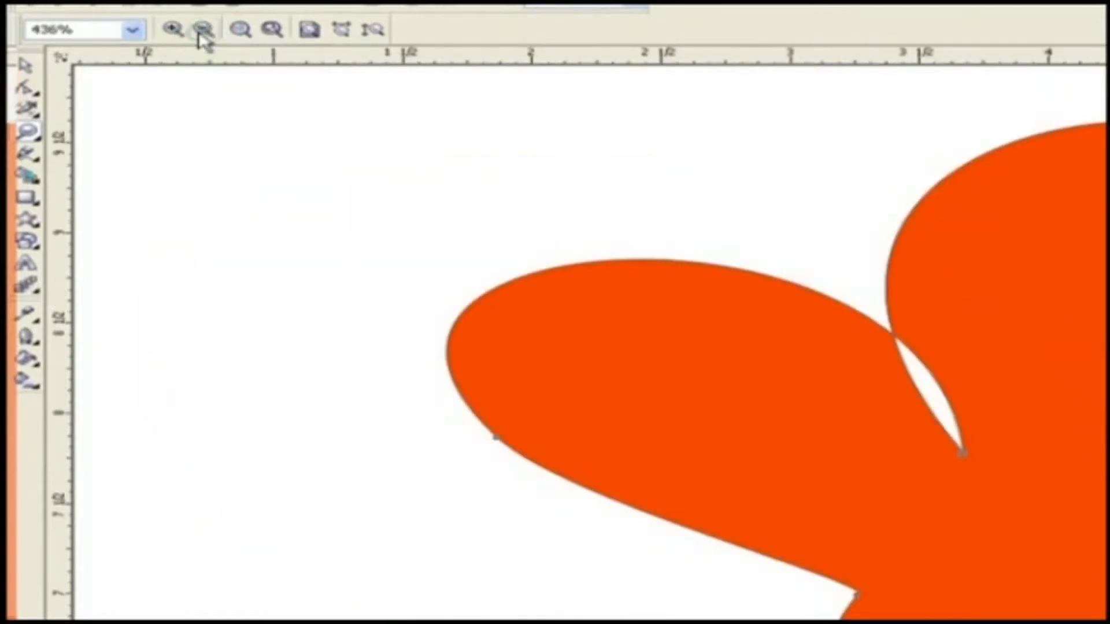
left_click(200, 30)
left_click(200, 30)
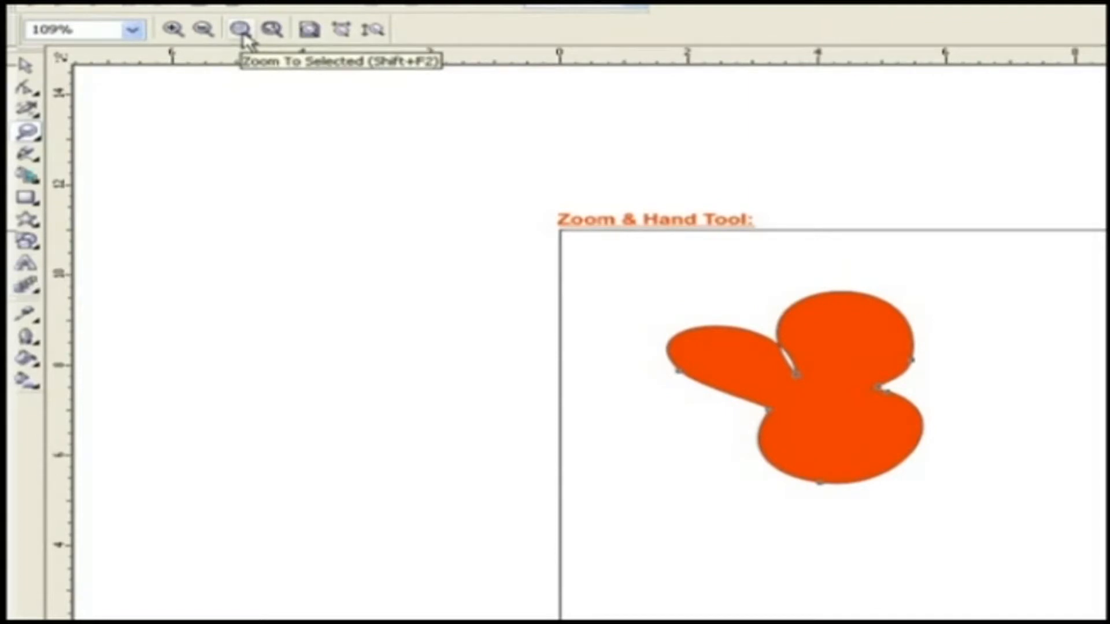
Fit the view in turn to the selected shape, all objects, the page, the page width and the page height.
left_click(242, 33)
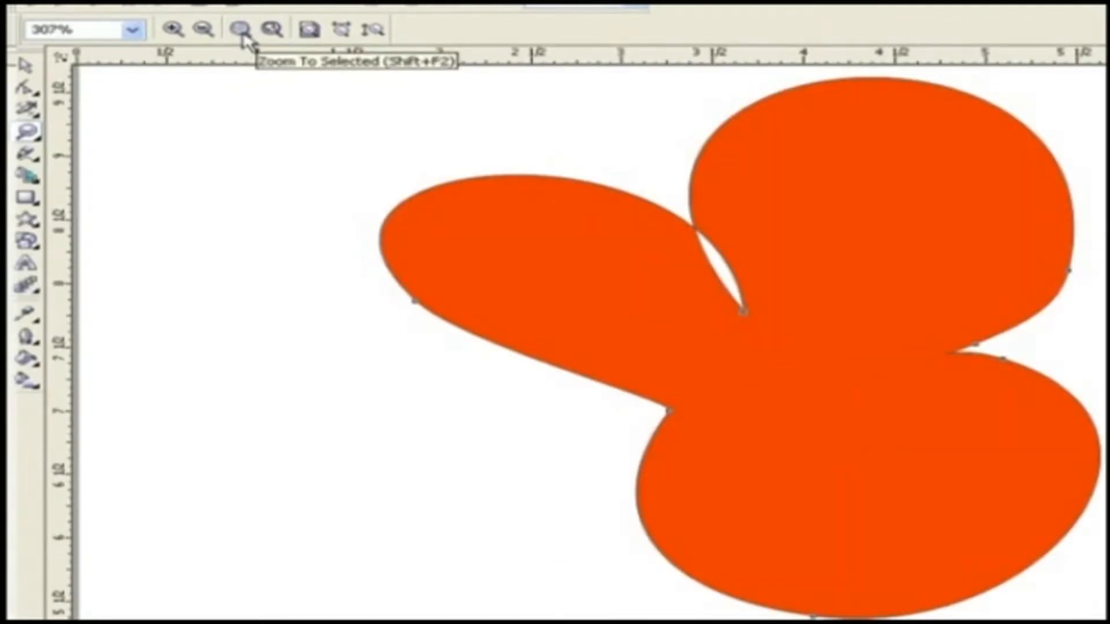
left_click(272, 29)
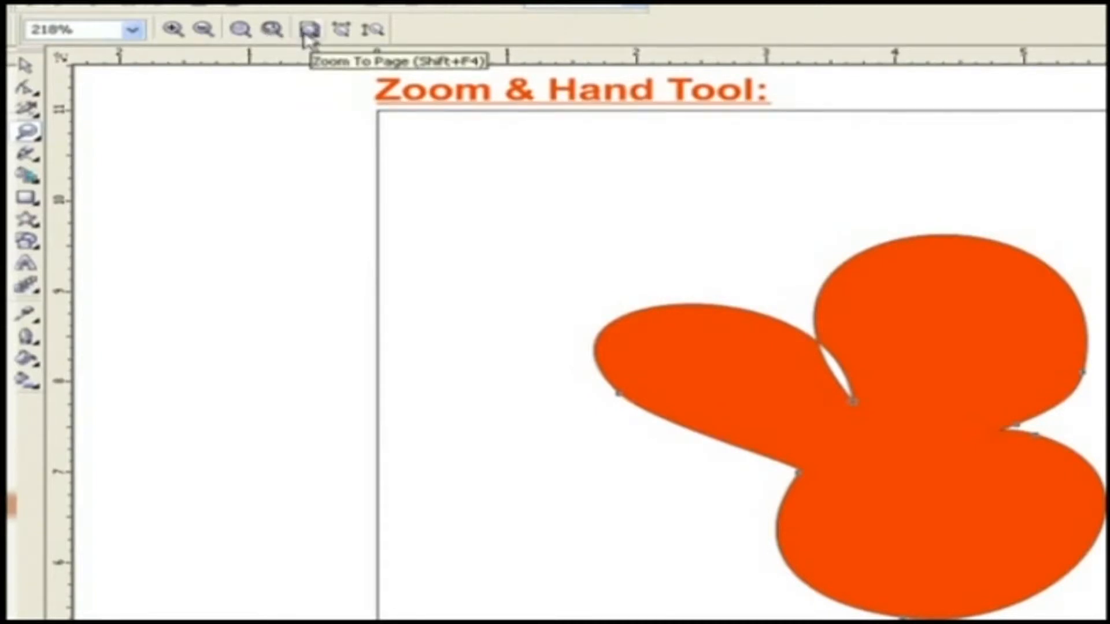
left_click(308, 30)
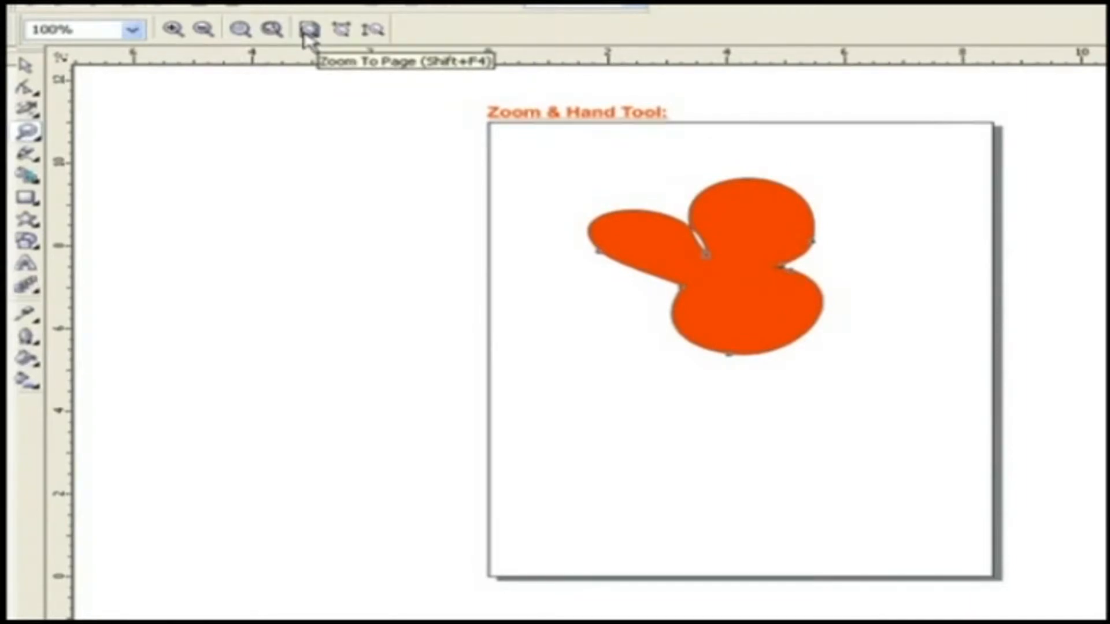
left_click(341, 30)
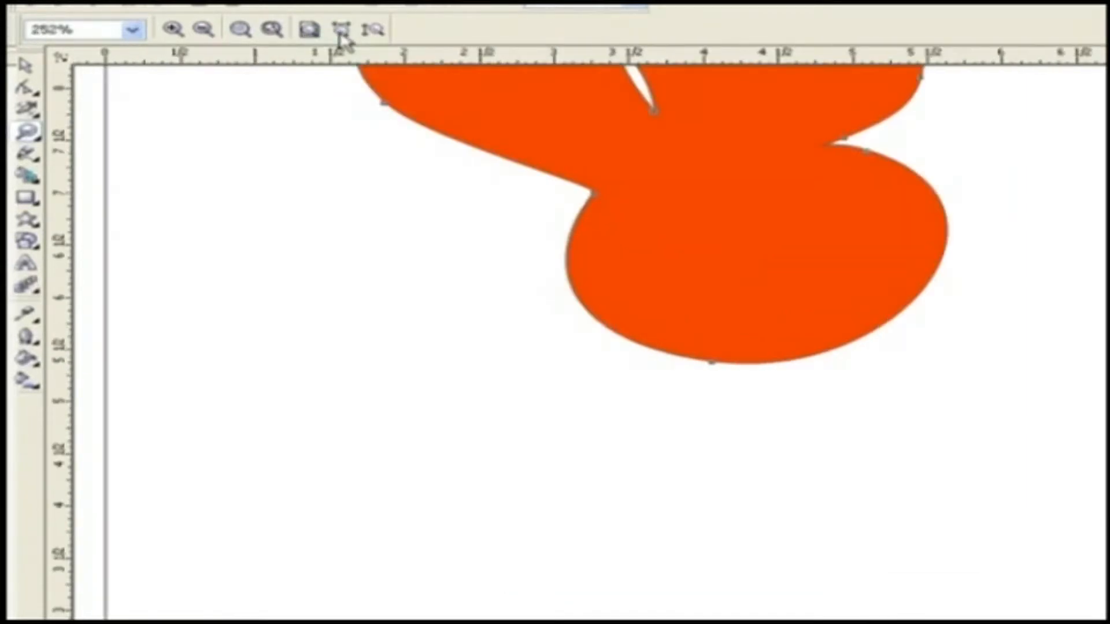
left_click(365, 34)
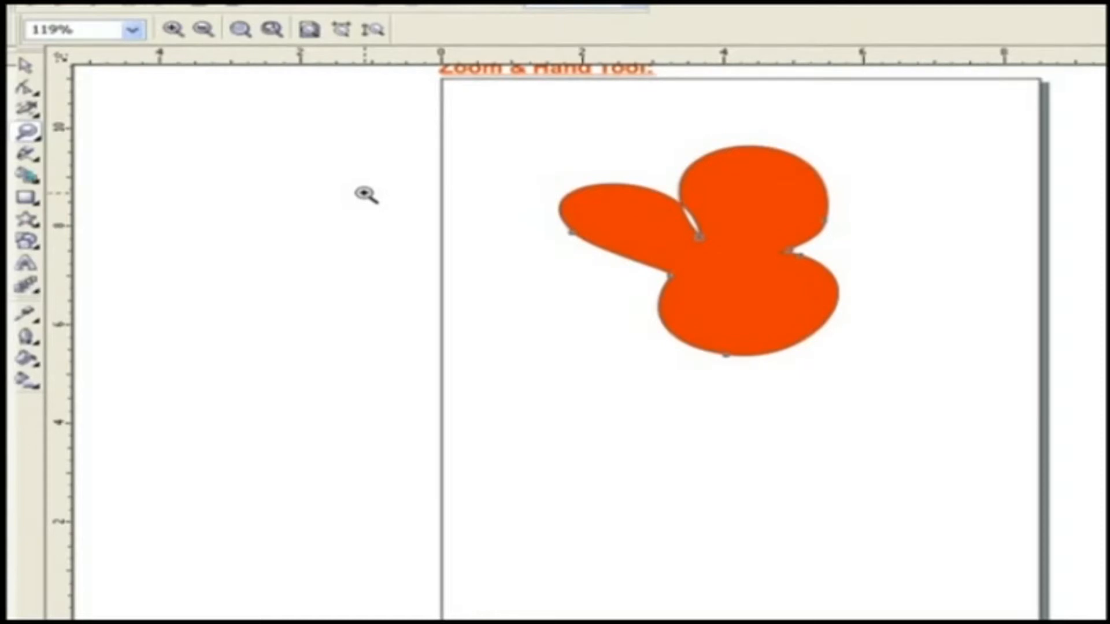
left_click(38, 139)
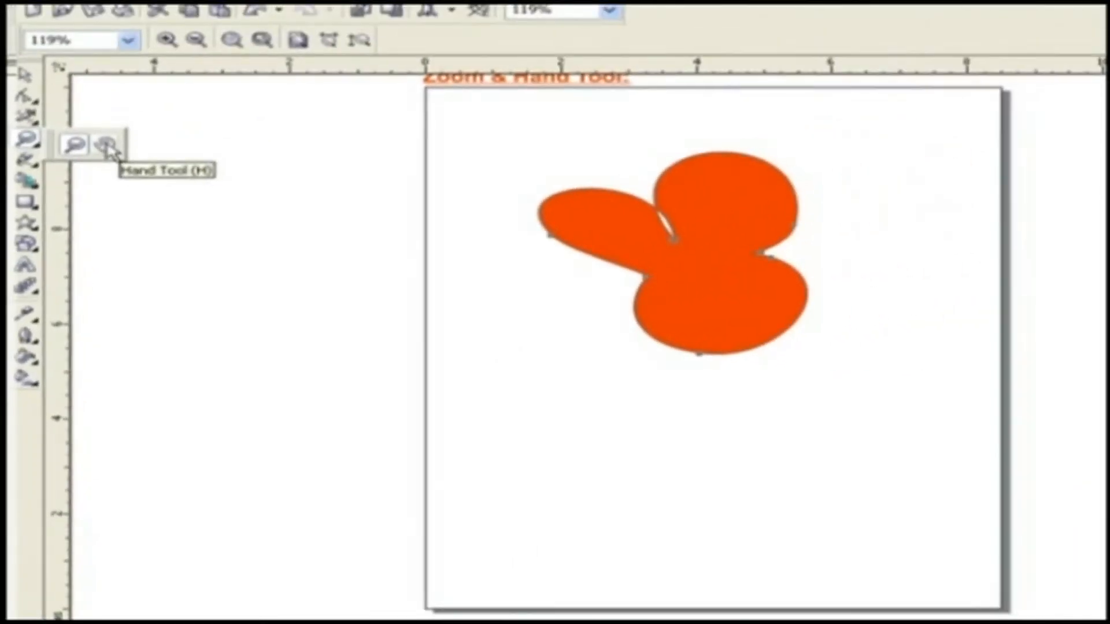
Draw a 10-point star about 2.27 by 2.77 inches below the lobed shape and fill it with orange.
left_click(26, 225)
left_click_drag(550, 413, 720, 556)
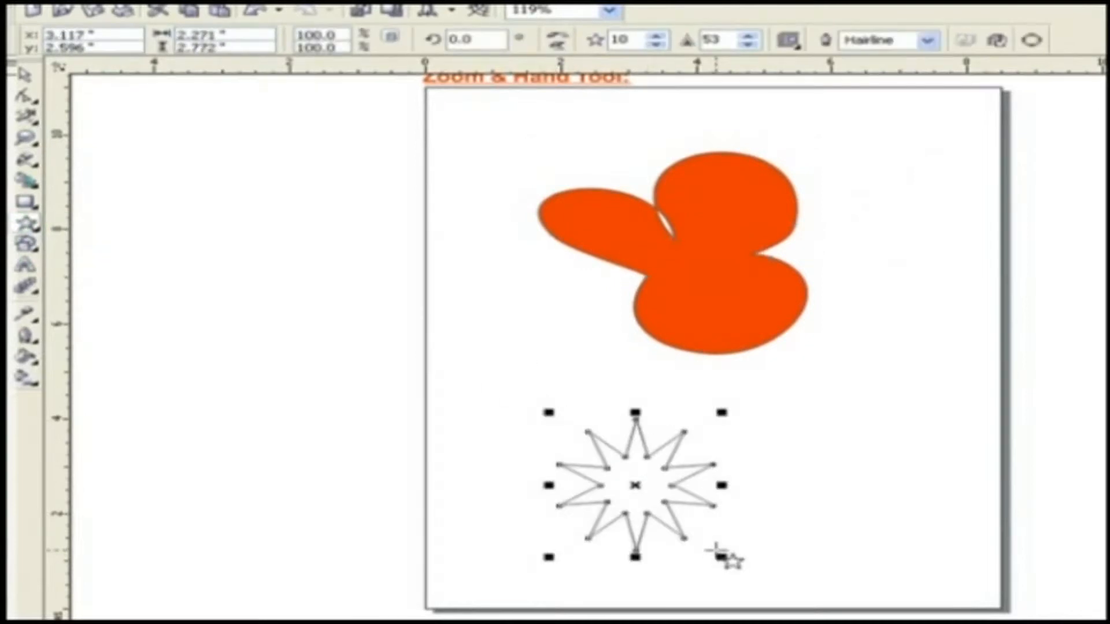
left_click(1106, 422)
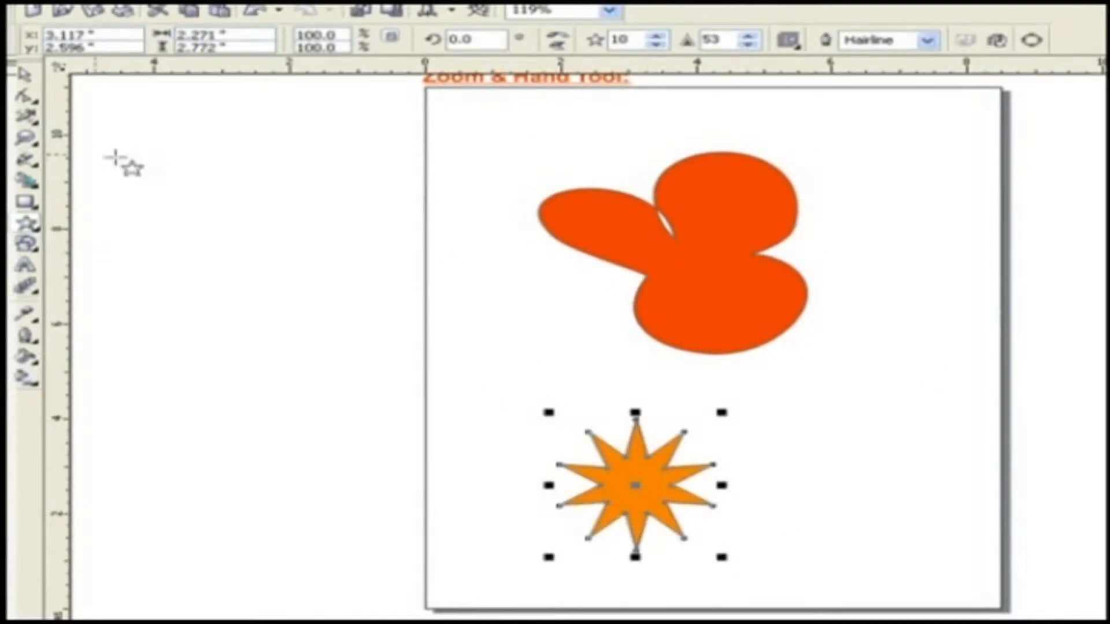
Fit all objects in view and magnify the area around the lobed shape's lower edge to 1000%.
left_click(26, 139)
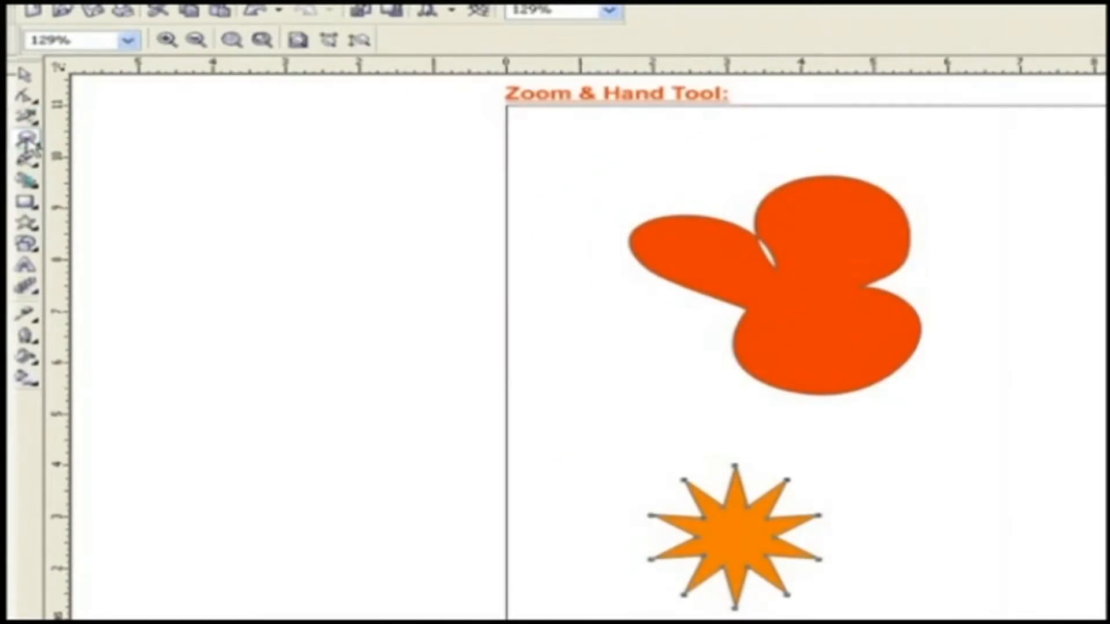
left_click(798, 404)
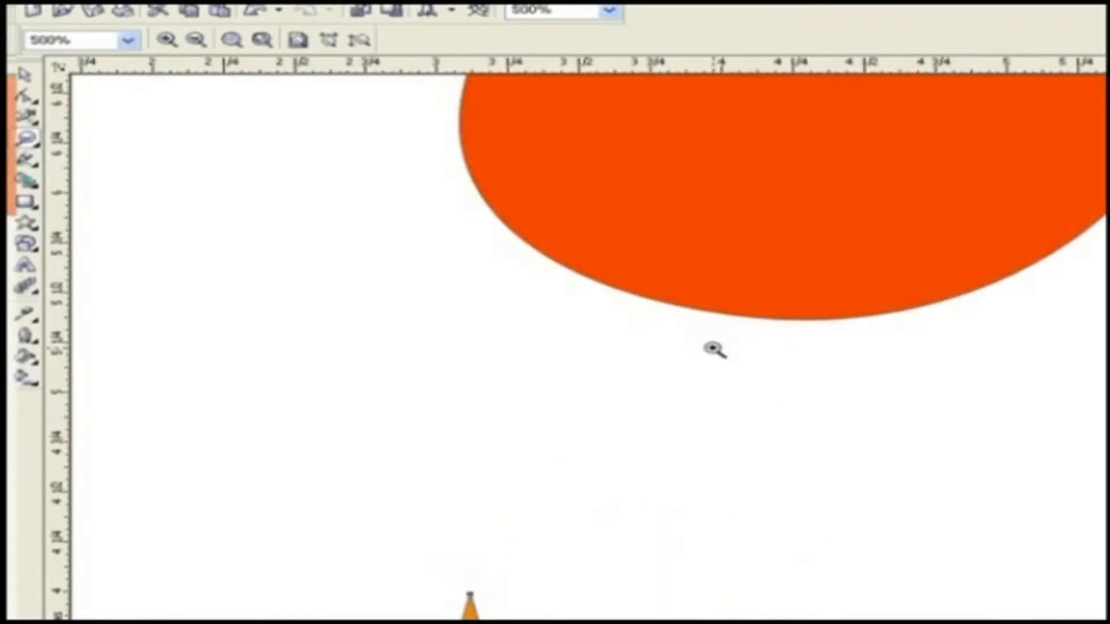
left_click(715, 349)
left_click_drag(824, 595, 777, 566)
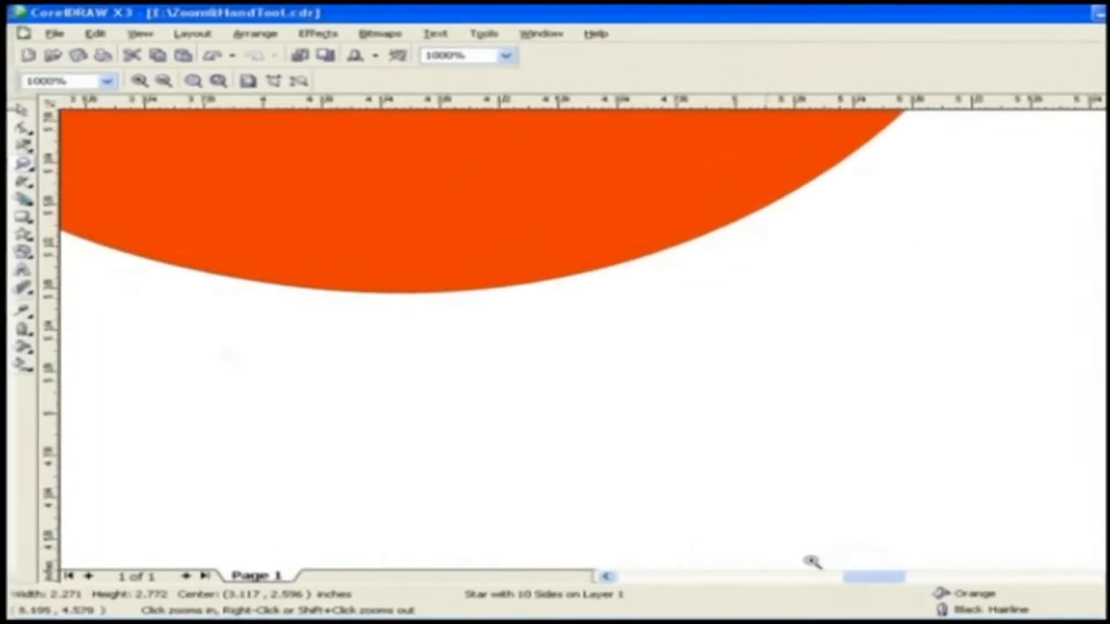
Pan the magnified view to the orange star's upper points with the Hand tool.
left_click(23, 164)
left_click(89, 169)
left_click_drag(557, 384, 626, 260)
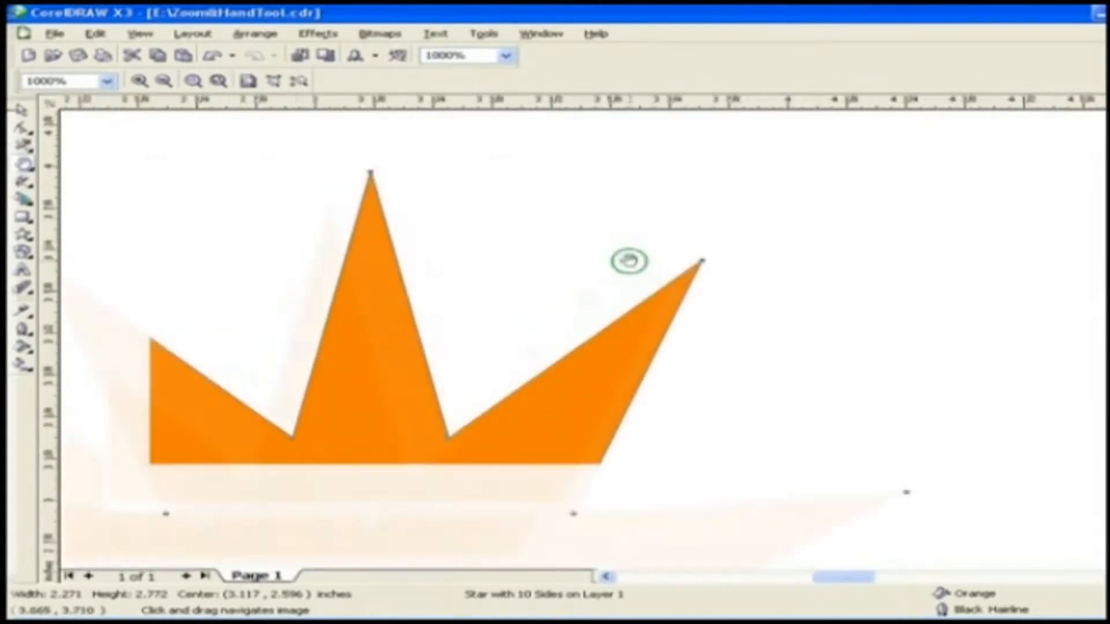
left_click_drag(565, 325, 629, 287)
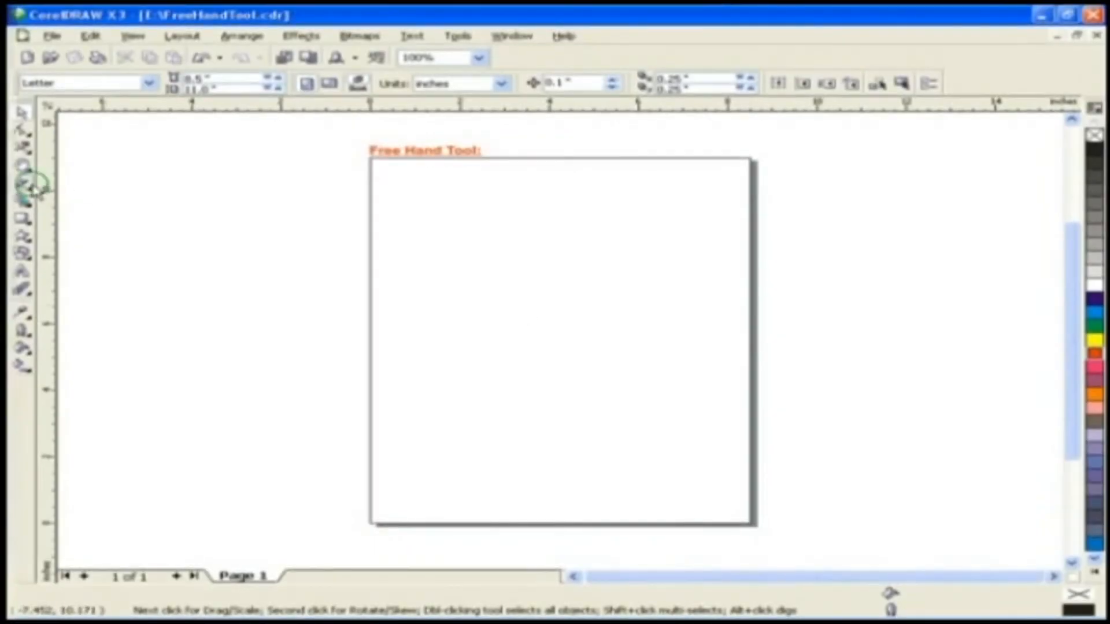
Draw a straight horizontal line about 5 inches long and a wavy curve below it with the Freehand tool.
left_click(33, 187)
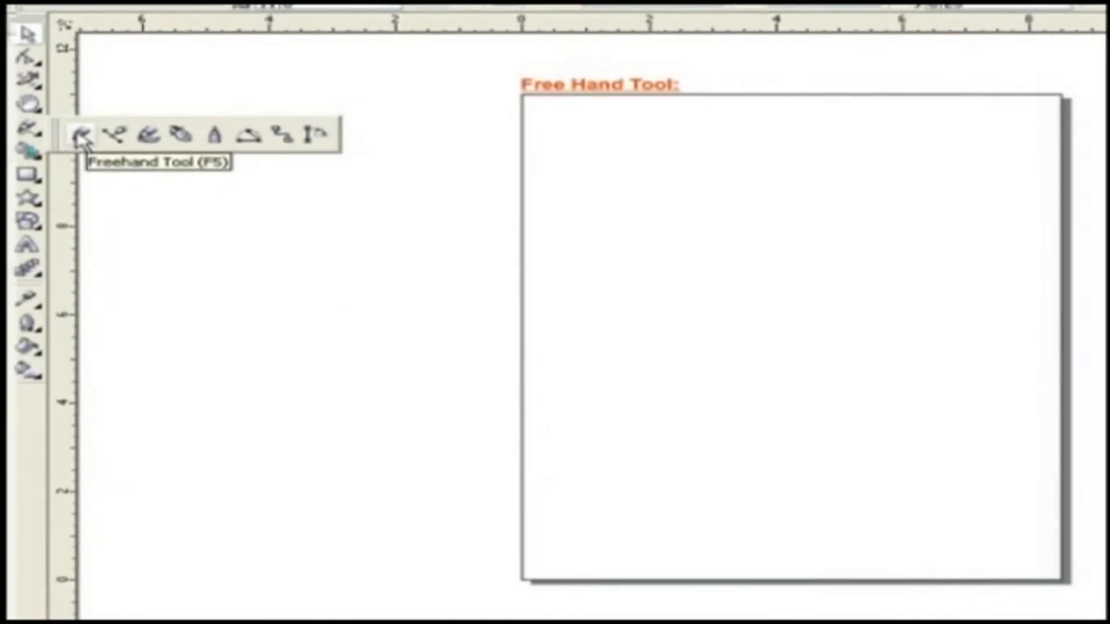
left_click(81, 137)
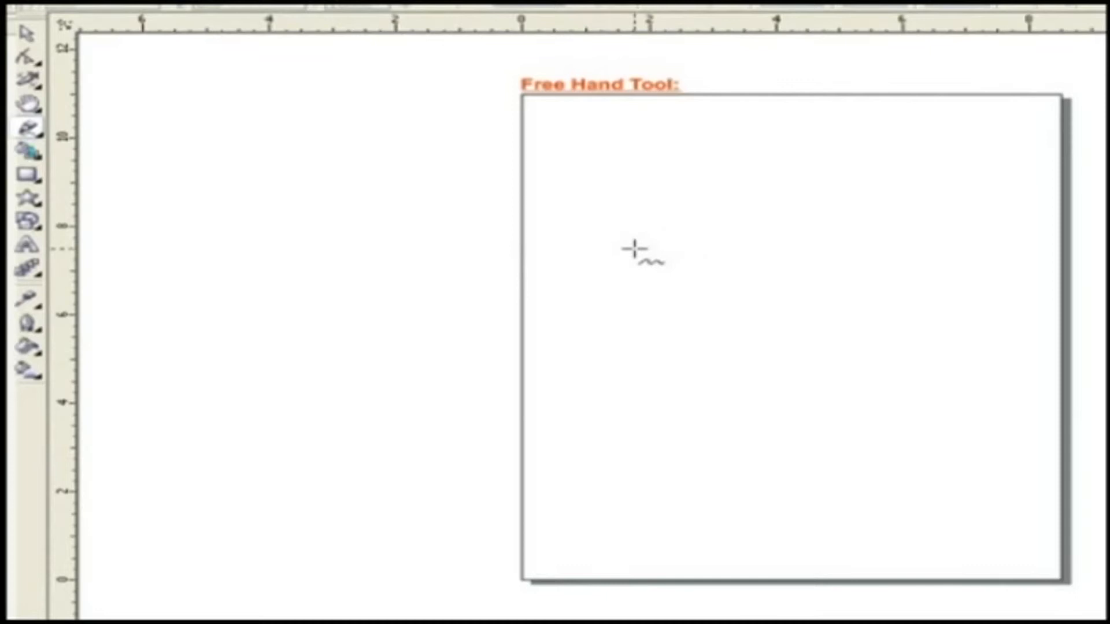
left_click(570, 226)
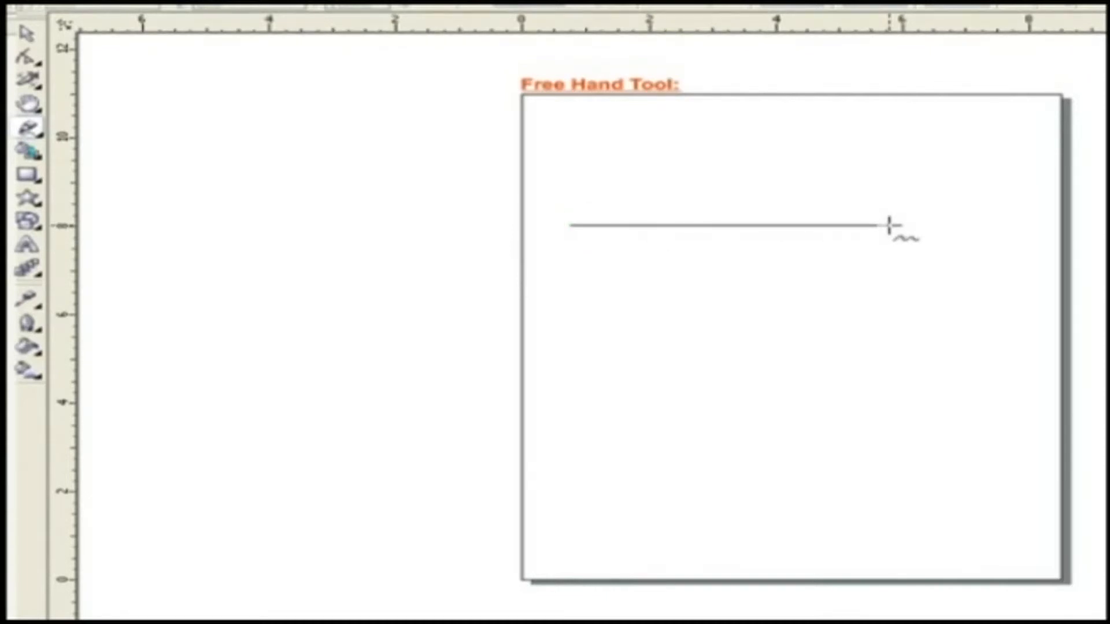
left_click(889, 225)
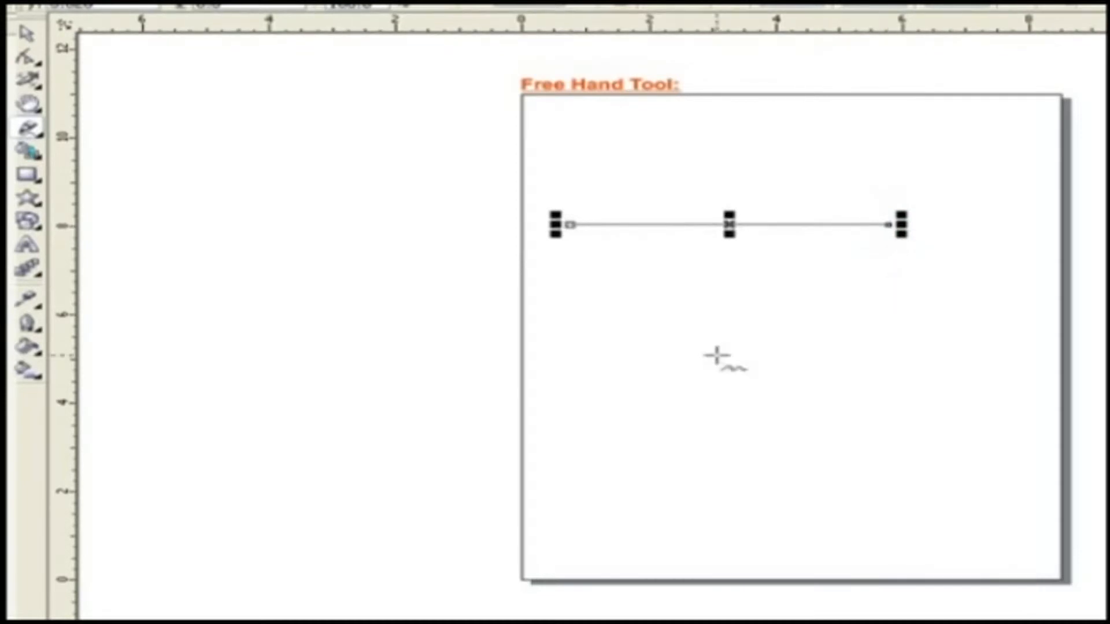
mouse_move(552, 331)
left_mouse_down()
mouse_move(585, 304)
mouse_move(636, 301)
mouse_move(723, 345)
mouse_move(766, 342)
mouse_move(843, 302)
mouse_move(882, 300)
mouse_move(972, 335)
mouse_move(1012, 332)
mouse_move(1032, 302)
left_mouse_up()
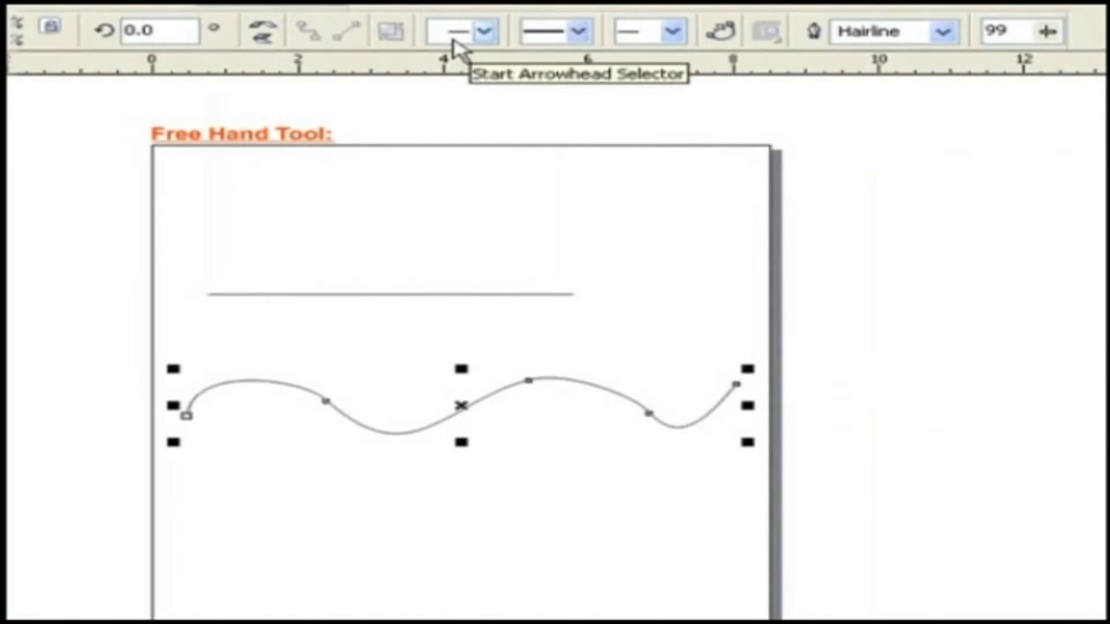
Look through the outline styles for the wavy curve, close it with Auto-Close Curve and choose another outline width.
left_click(579, 35)
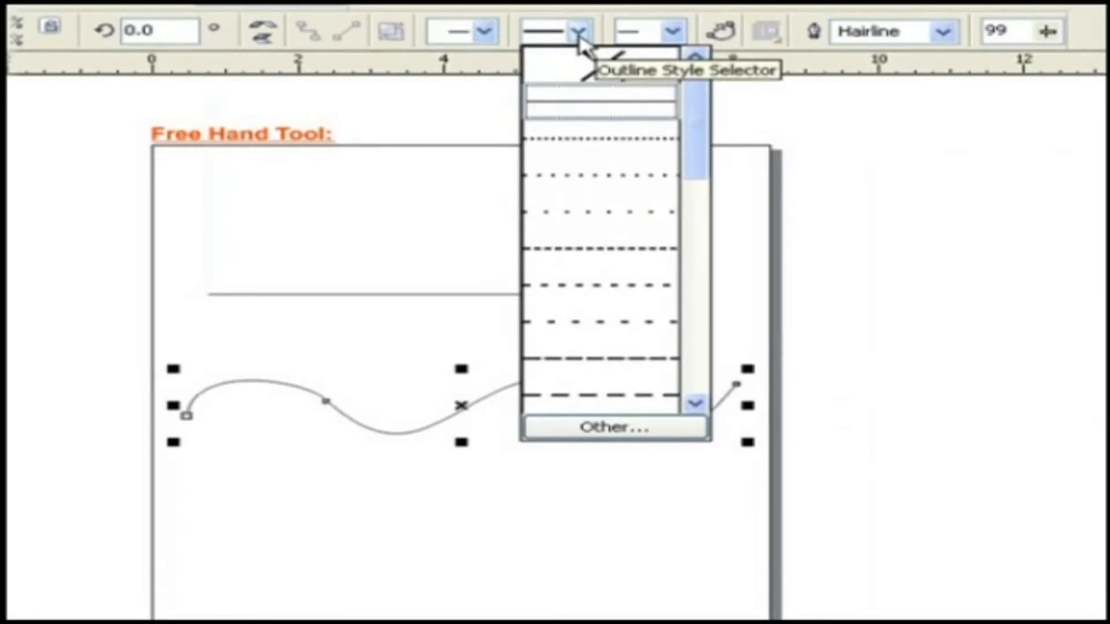
left_click(580, 36)
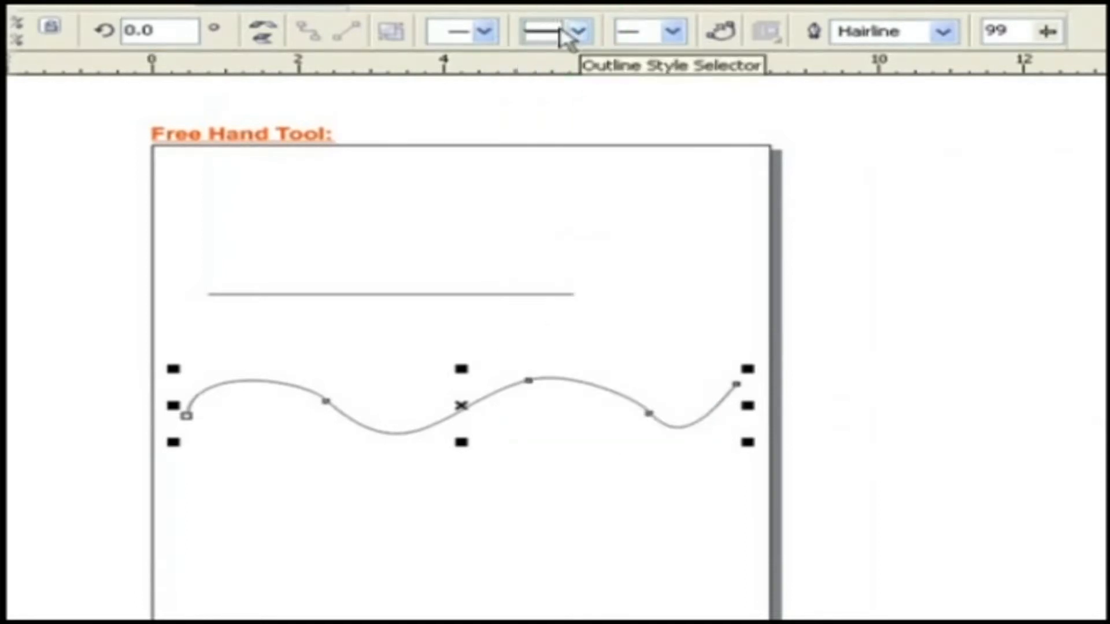
left_click(725, 32)
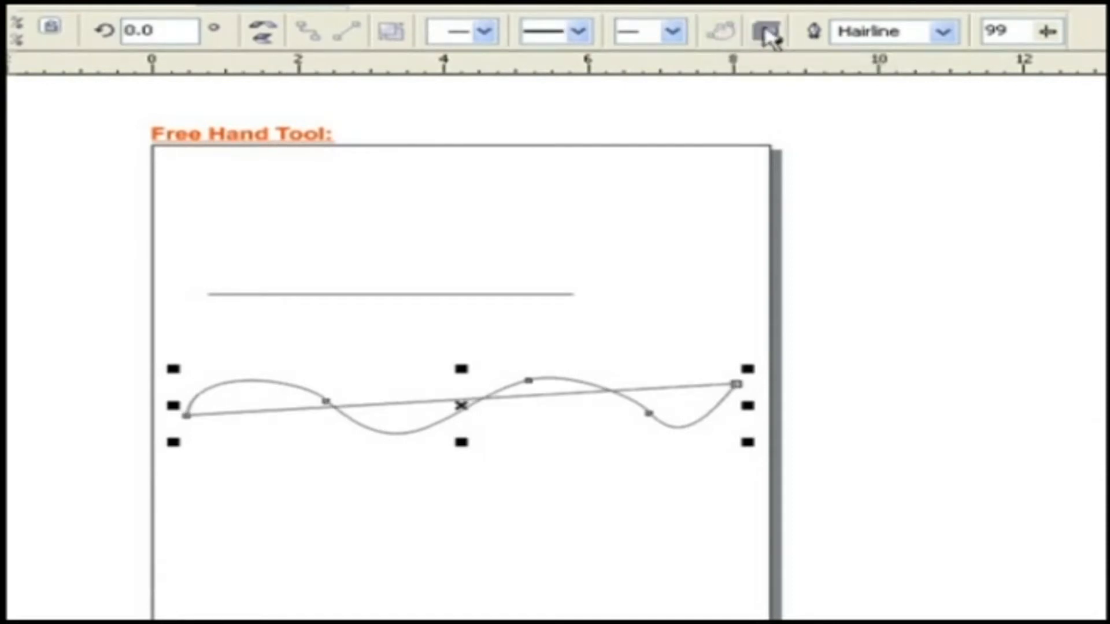
left_click(946, 33)
left_click(917, 166)
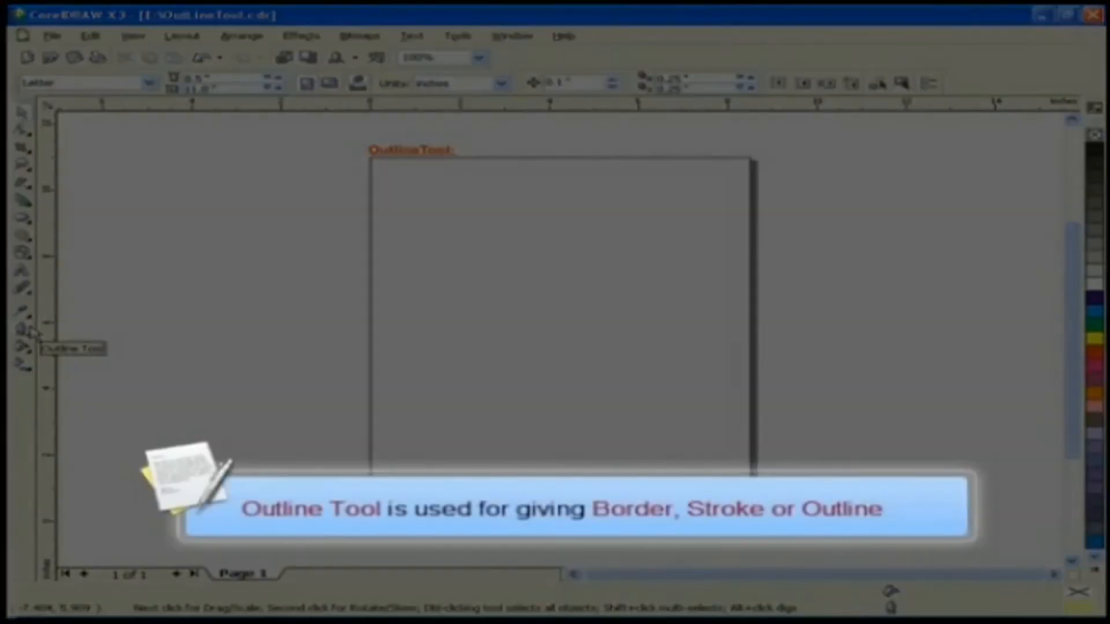
Set the default outline pen to red with a width of 4.0 pt in the Outline Pen dialog.
left_click(29, 331)
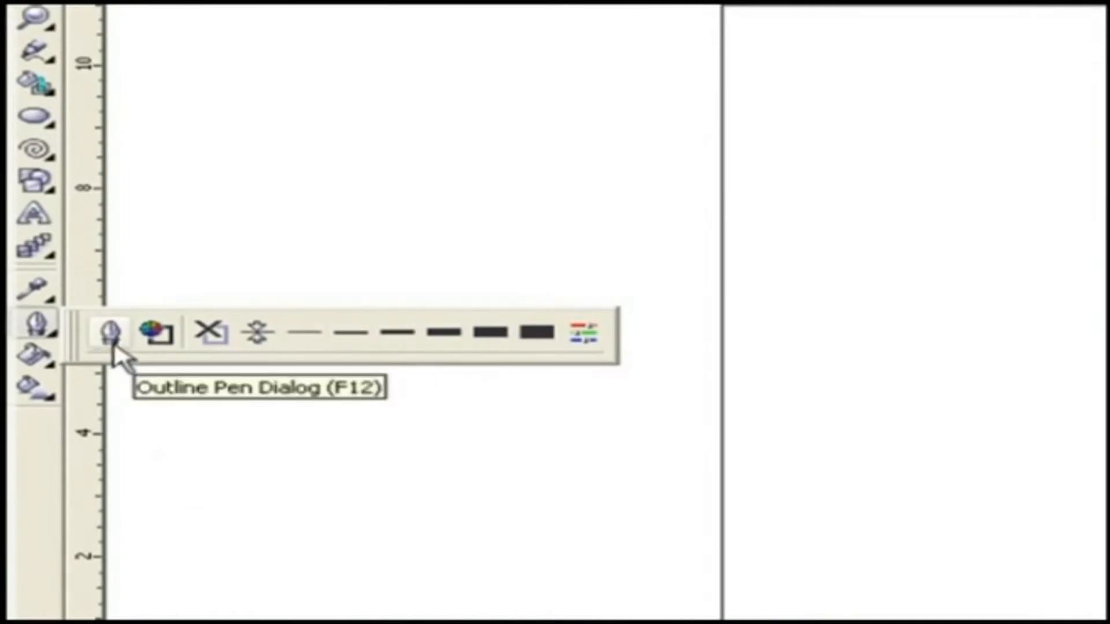
left_click(111, 334)
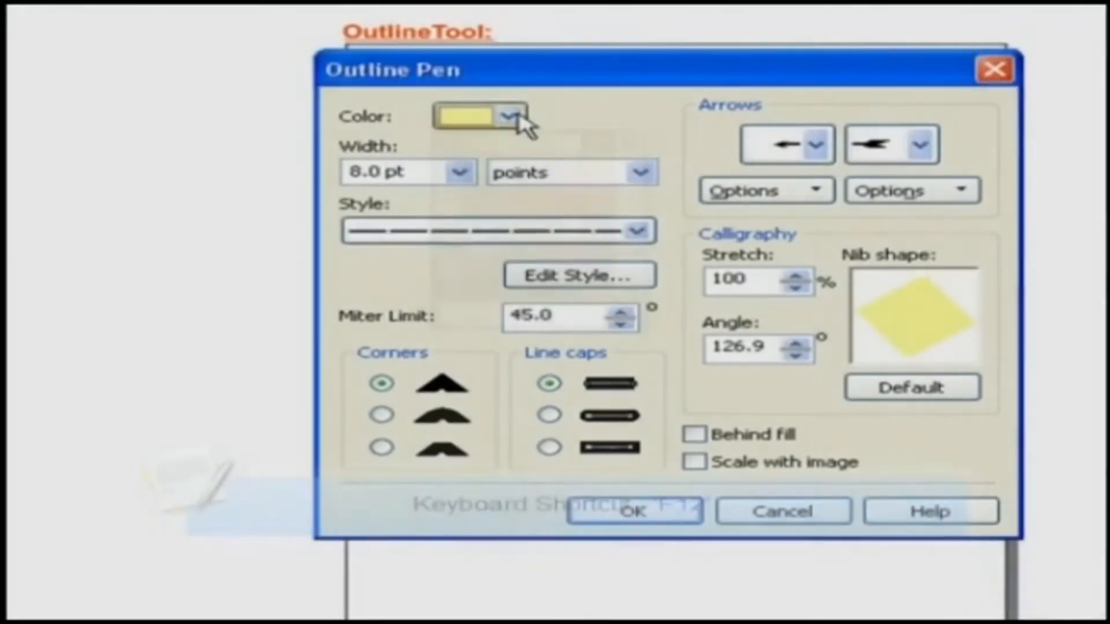
left_click(641, 152)
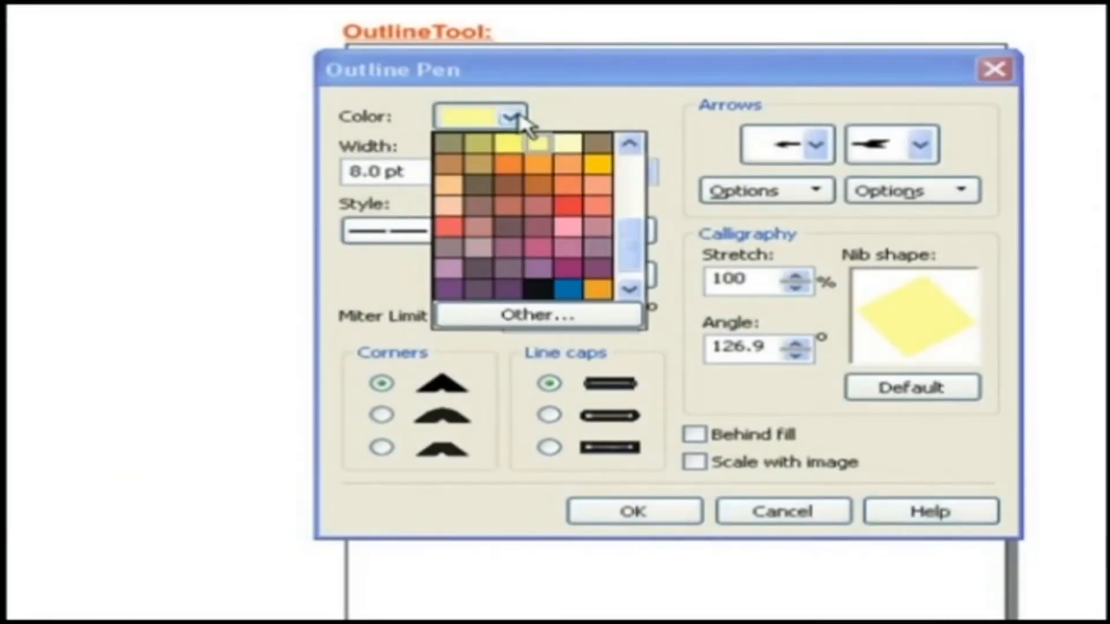
left_click(557, 206)
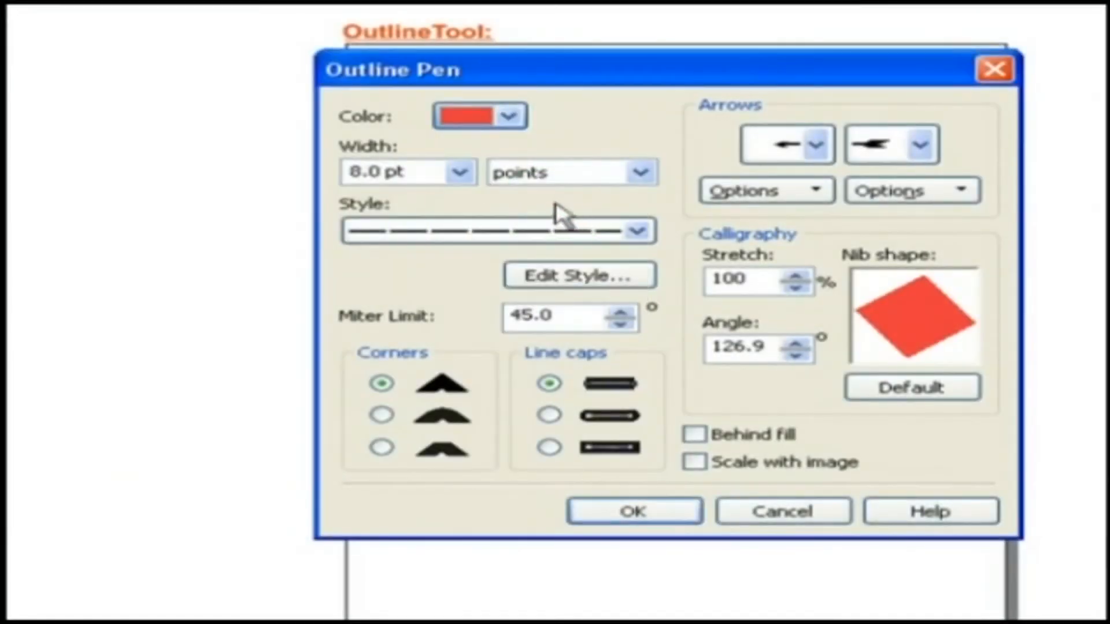
left_click(460, 171)
left_click(431, 280)
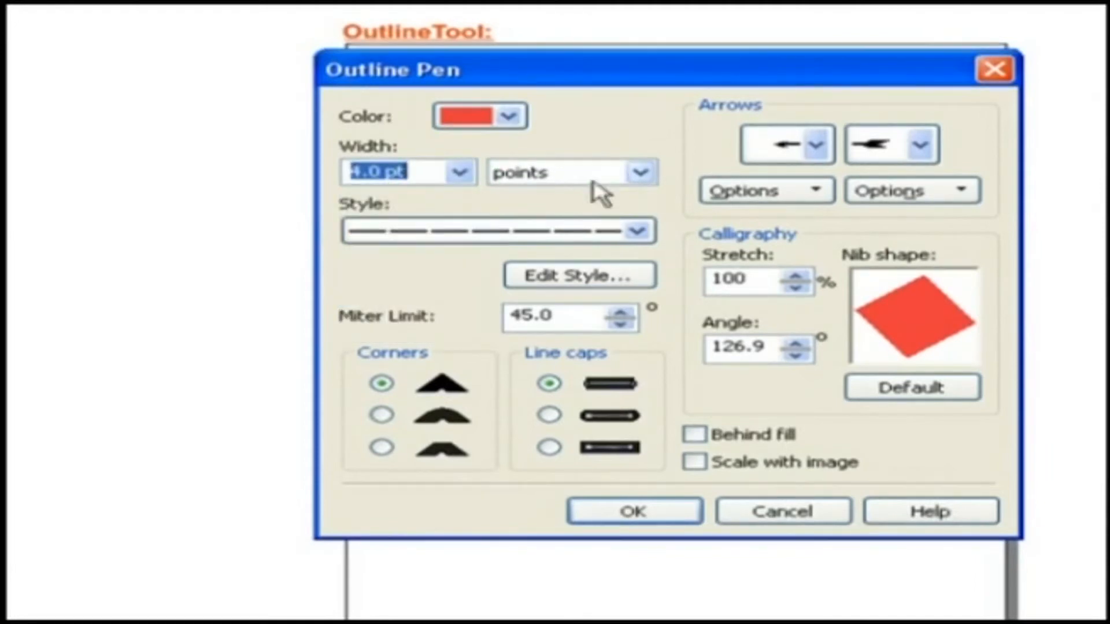
Give the outline a style of alternating short and long dashes, with rounded corners and round line caps.
left_click(653, 240)
left_click_drag(651, 344, 653, 408)
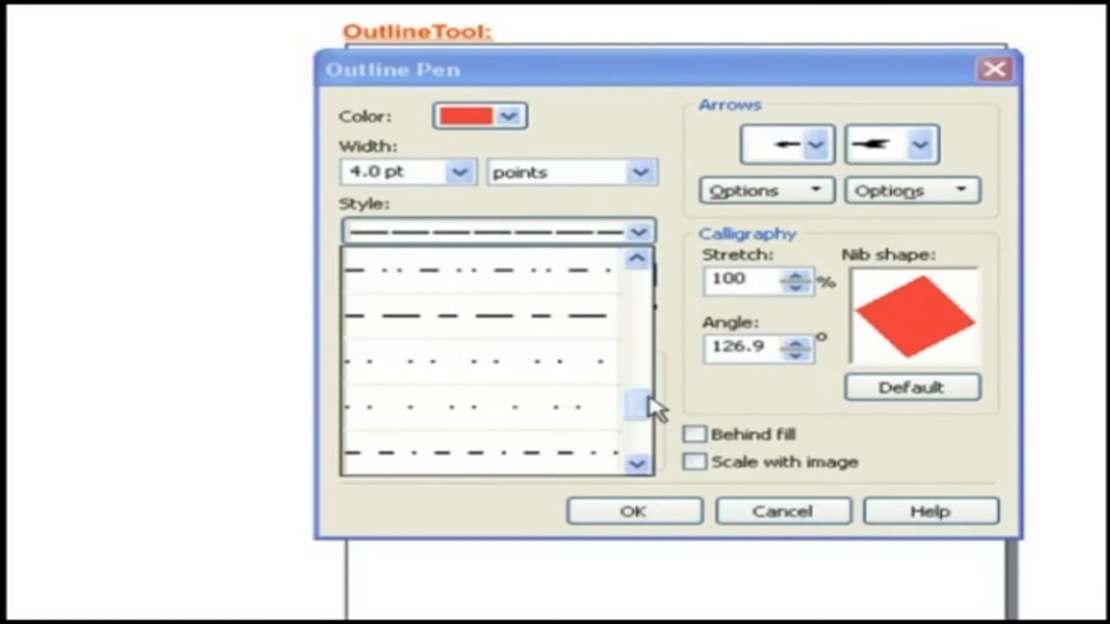
left_click(573, 327)
left_click(381, 414)
left_click(549, 414)
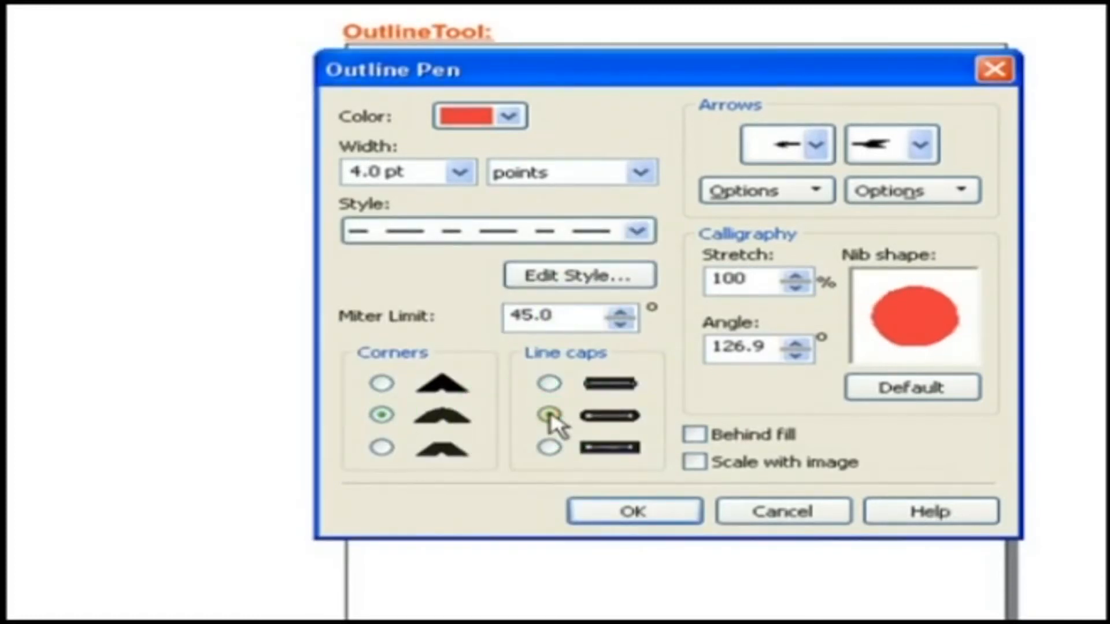
Choose solid right-pointing arrowheads for both the start and the end of the outline.
left_click(815, 146)
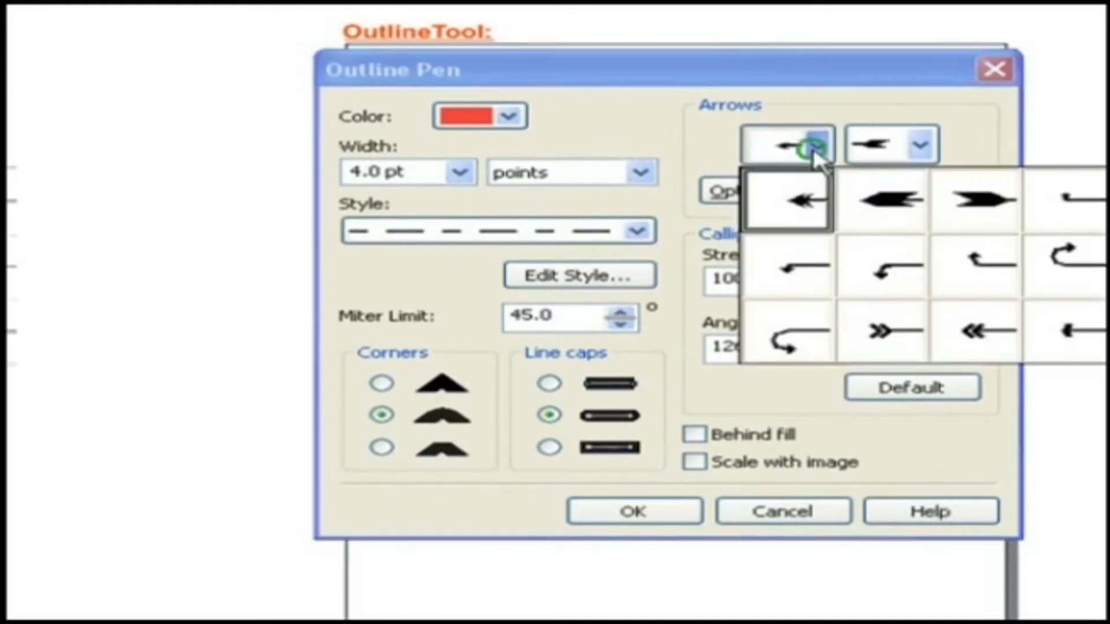
left_click(902, 202)
left_click(917, 148)
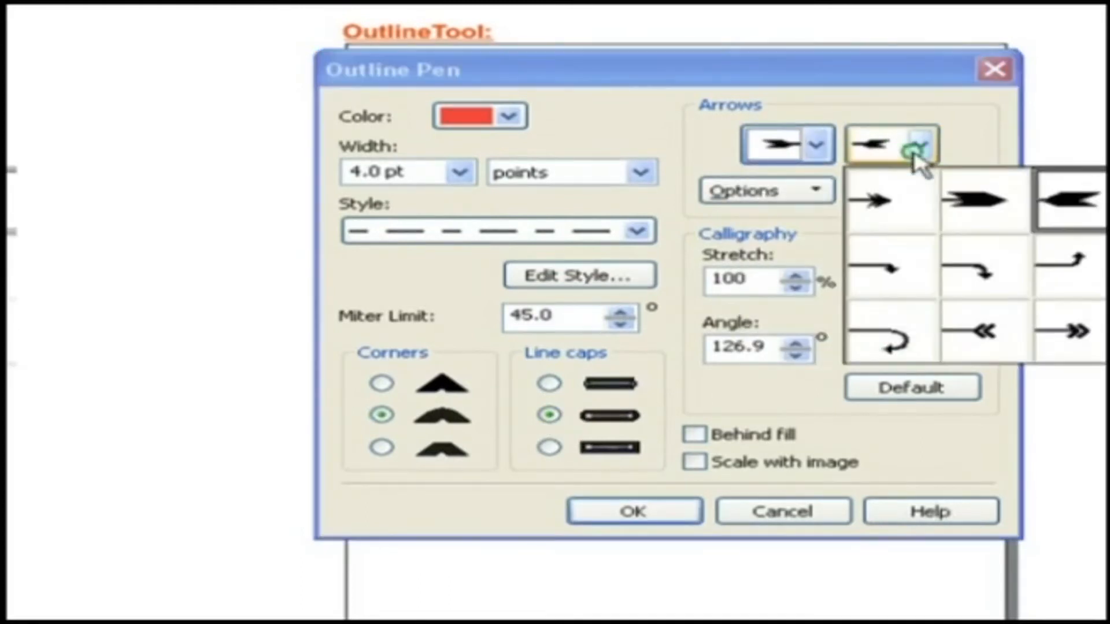
left_click(957, 217)
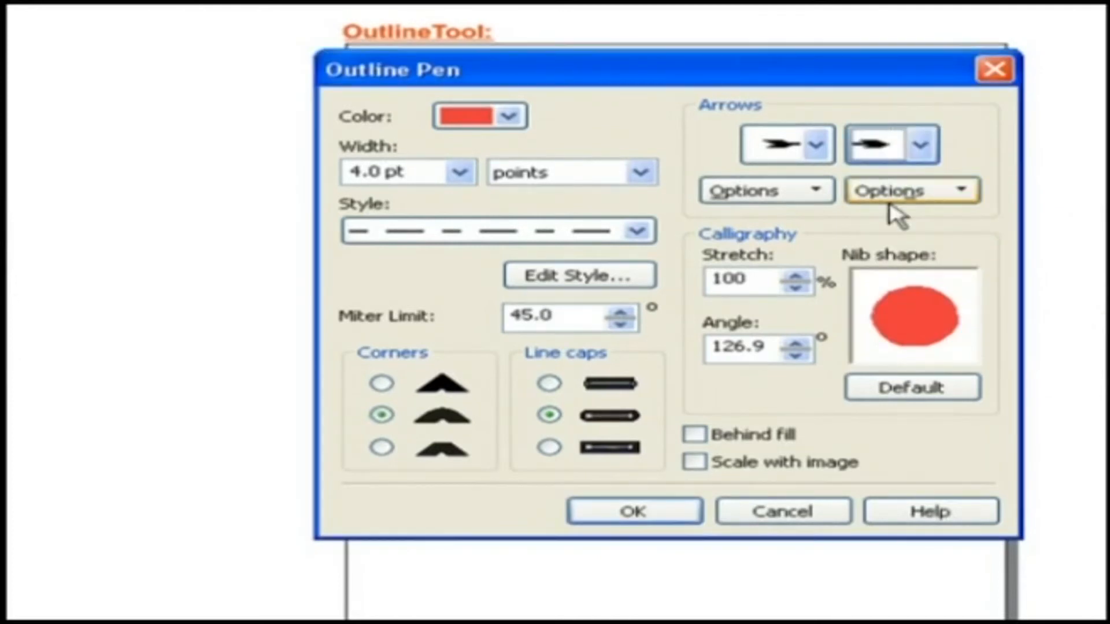
Reshape the calligraphic nib to a 34% stretch at a 131.6° angle and apply the outline pen settings.
left_click_drag(882, 302, 853, 257)
left_click_drag(853, 266, 897, 300)
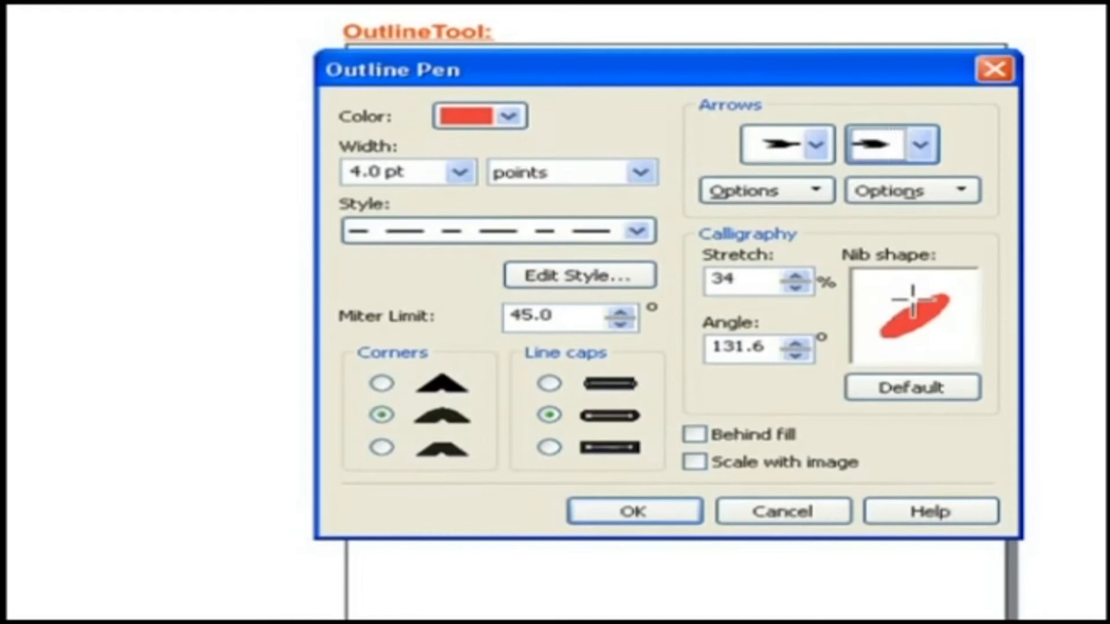
left_click(688, 514)
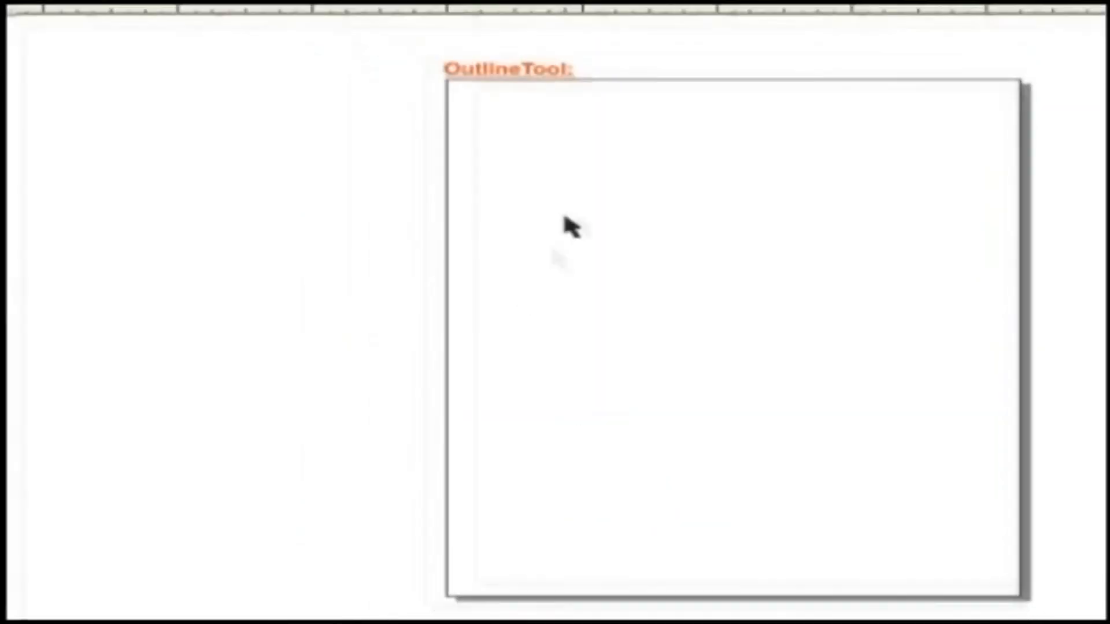
Draw an ellipse about 2.7 inches high in the upper part of the page.
key("F7")
left_click_drag(521, 146, 746, 276)
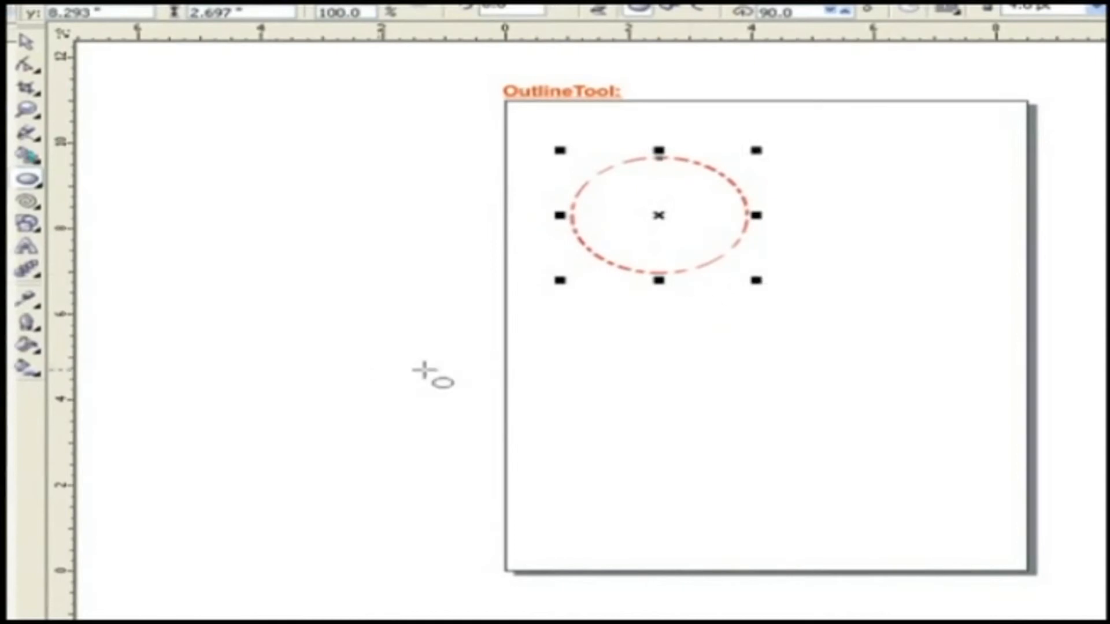
In the ellipse's Outline Color dialog, keep the CMYK model, try a dark reddish brown and choose the named color Orange.
left_click(40, 325)
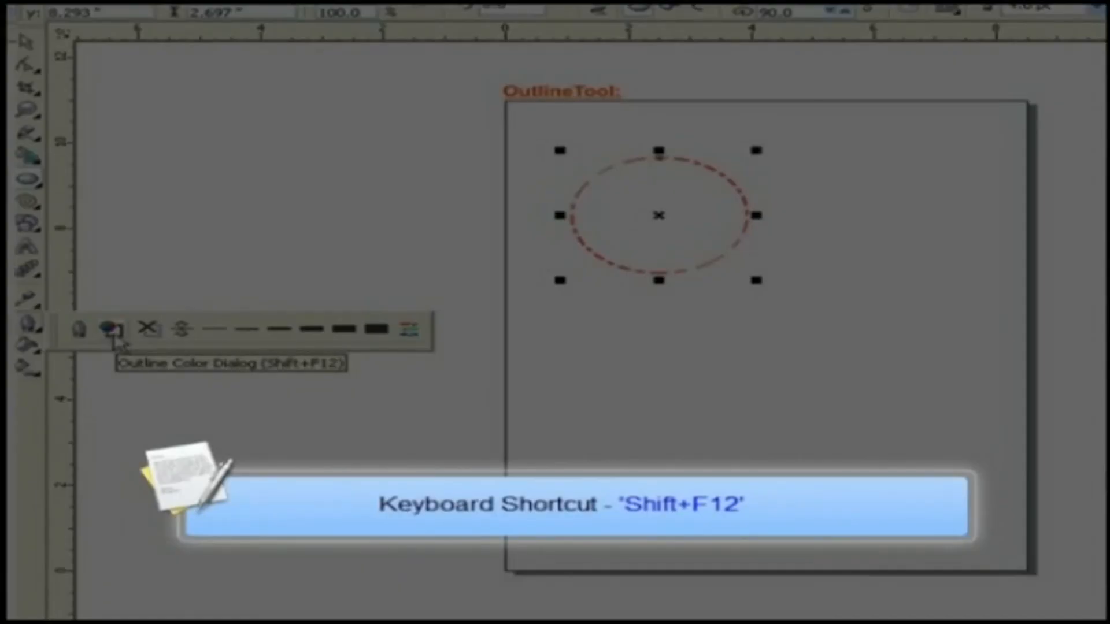
left_click(114, 334)
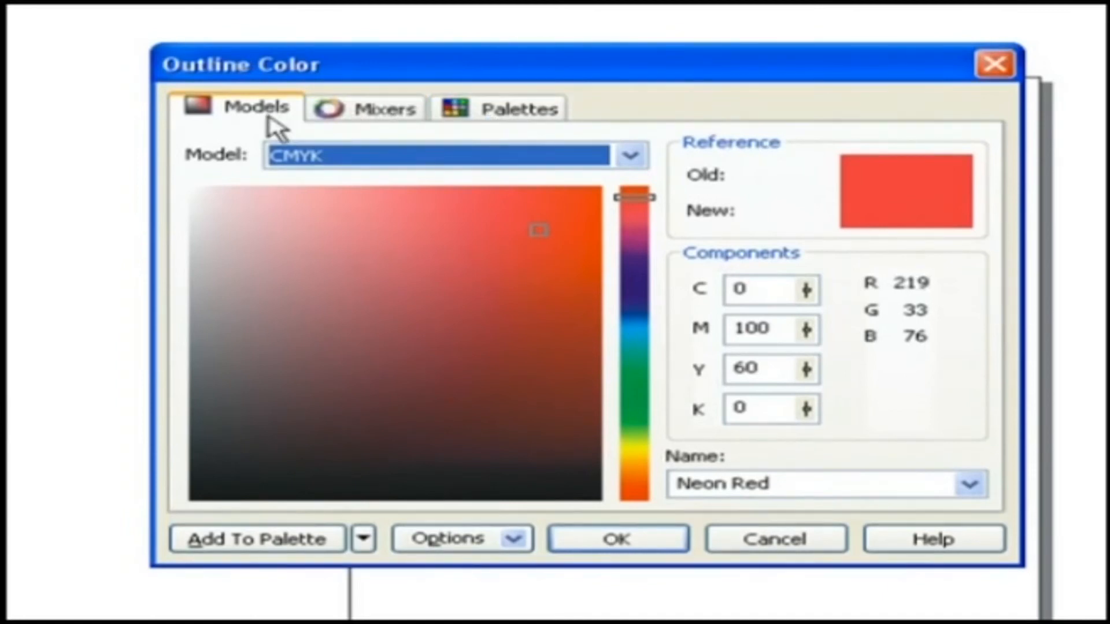
left_click(631, 157)
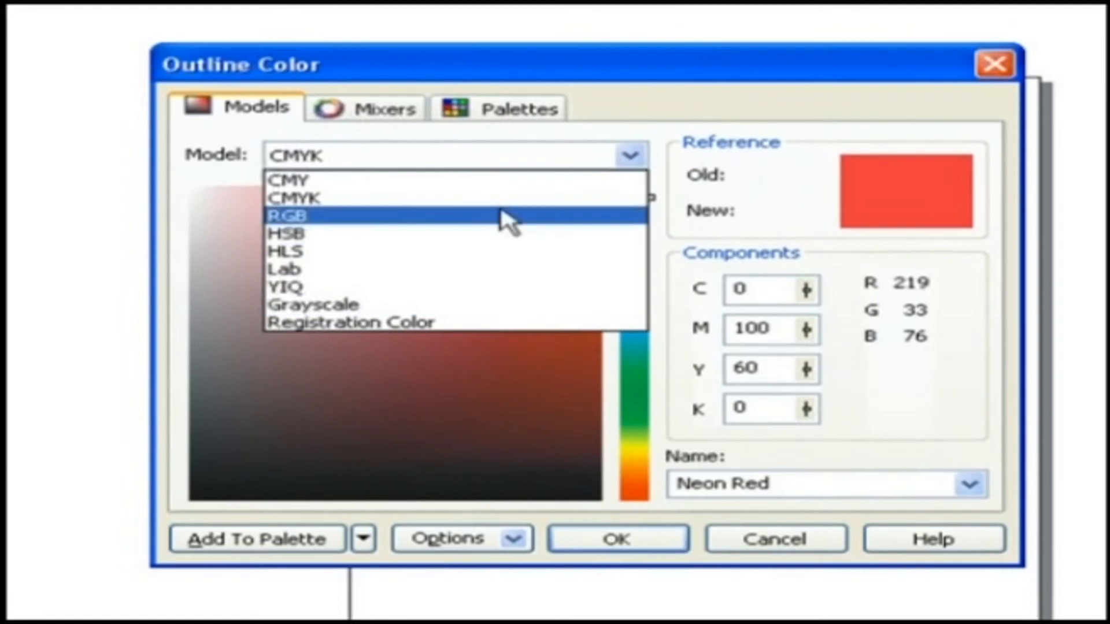
left_click(501, 198)
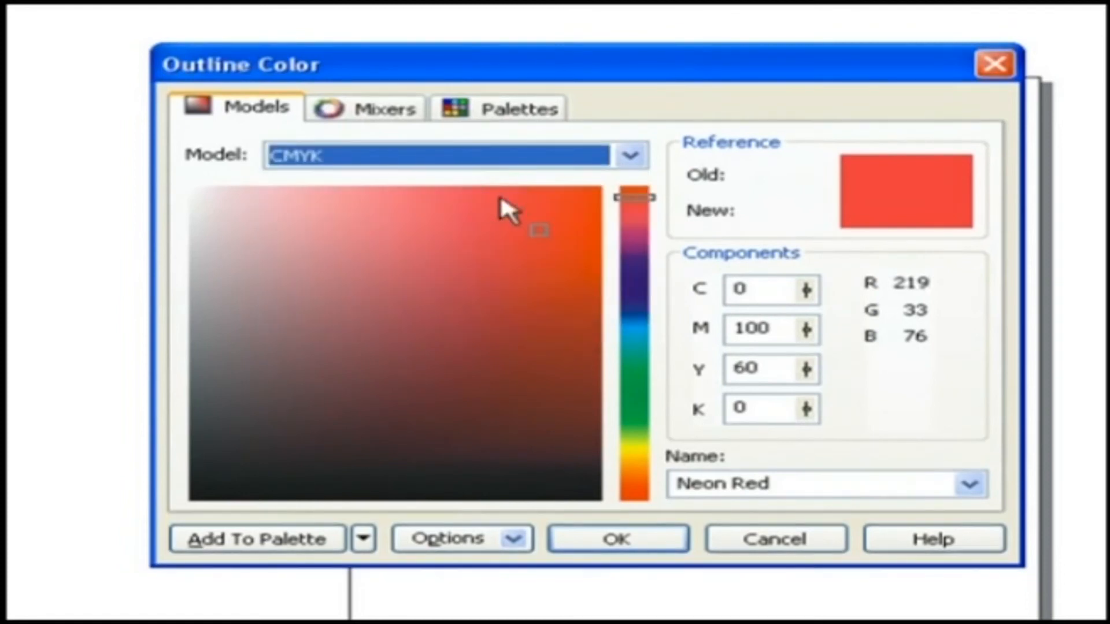
left_click_drag(540, 233, 568, 383)
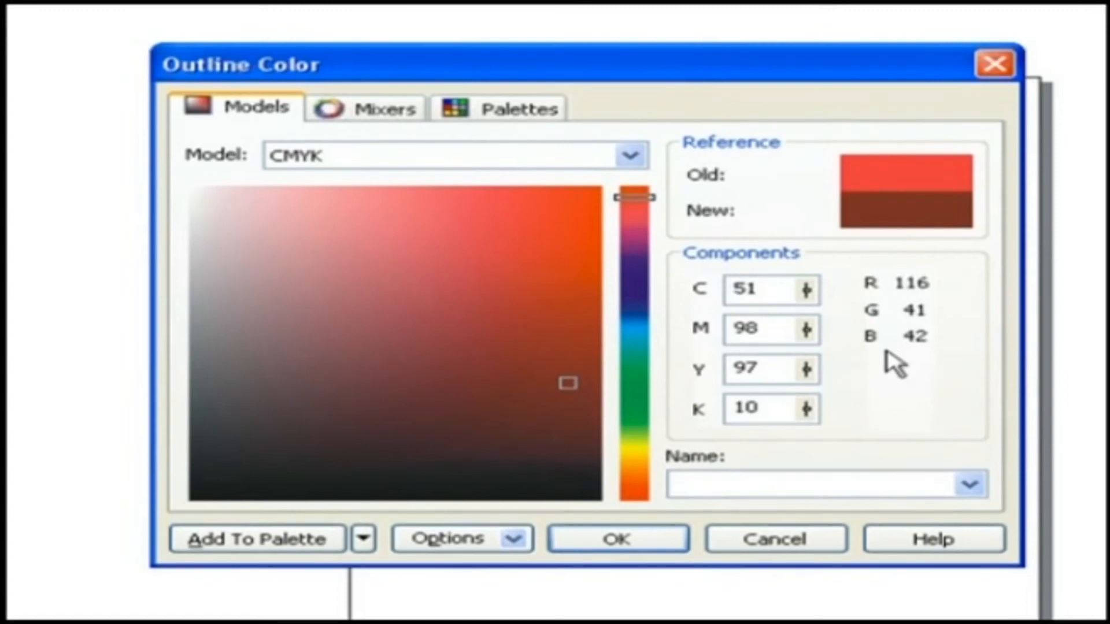
left_click(975, 491)
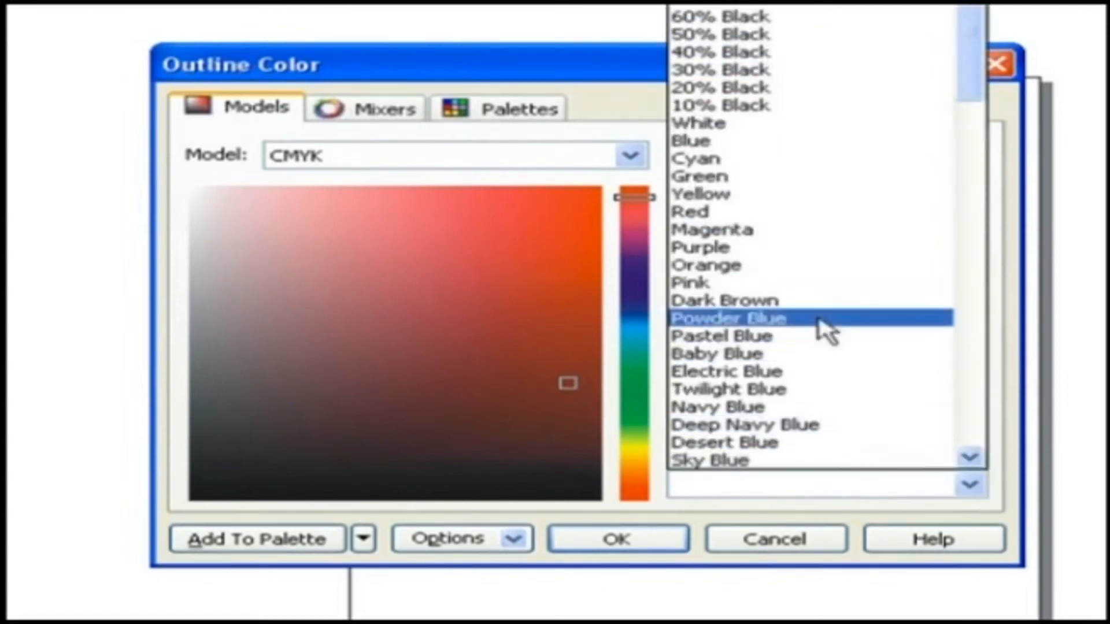
left_click(820, 264)
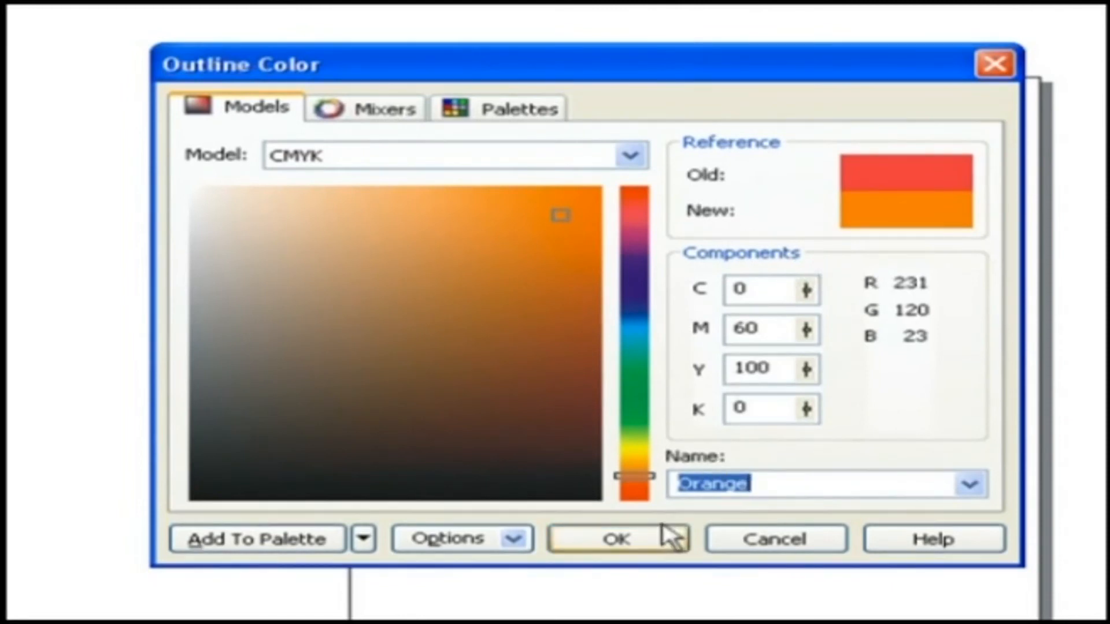
In the color mixer, keep the CMYK model and set the variation to Warmer and the hues to Complement.
left_click(415, 116)
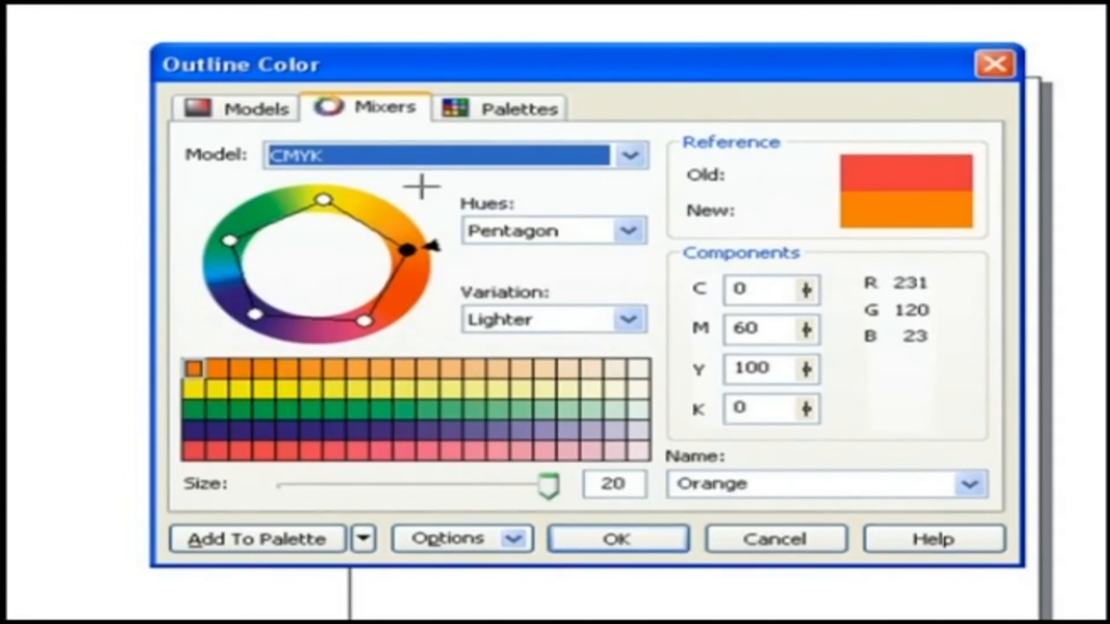
left_click(630, 156)
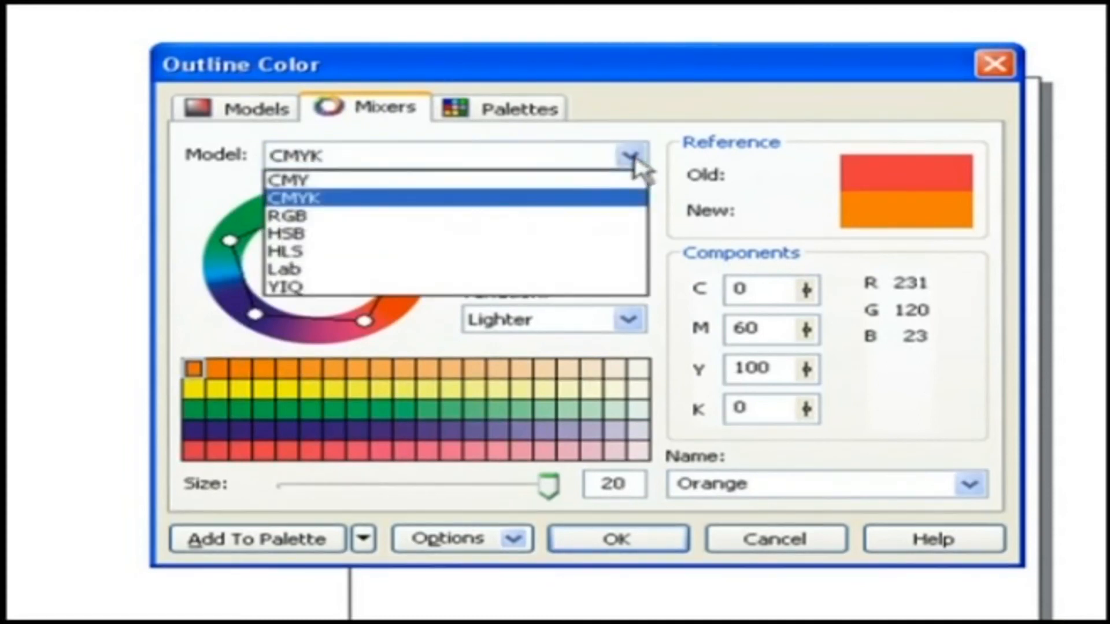
left_click(617, 194)
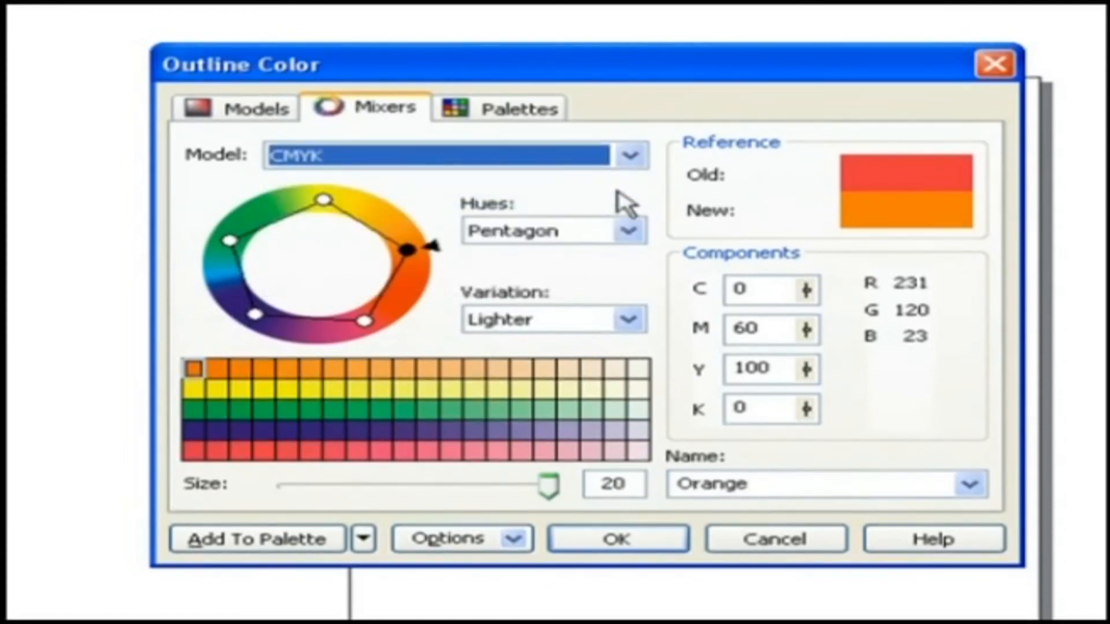
left_click(630, 320)
left_click(636, 380)
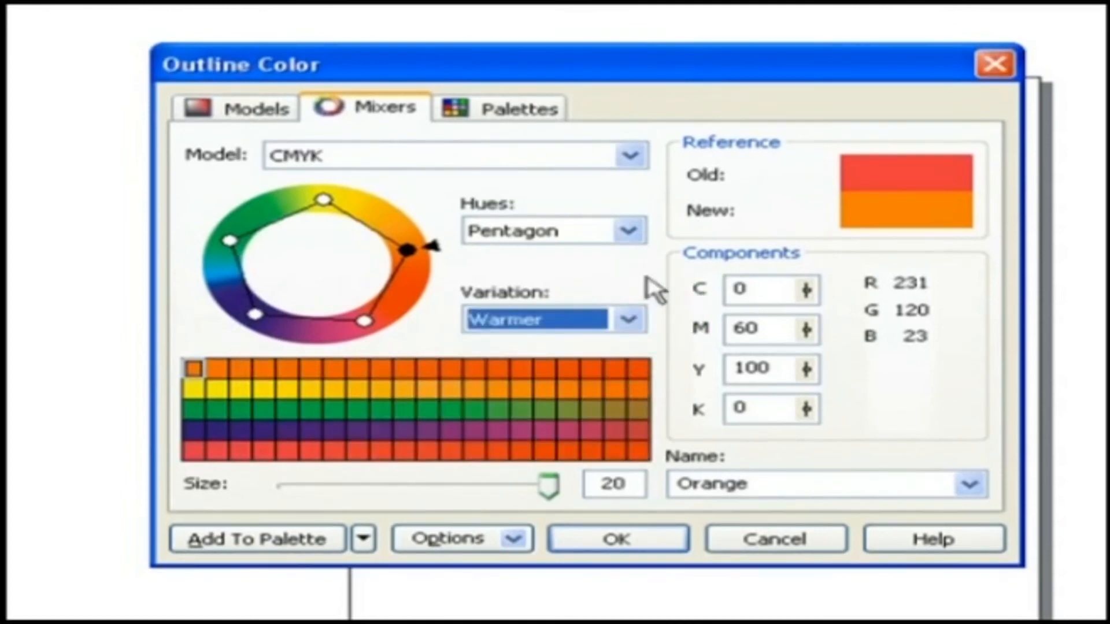
left_click(629, 231)
left_click(626, 277)
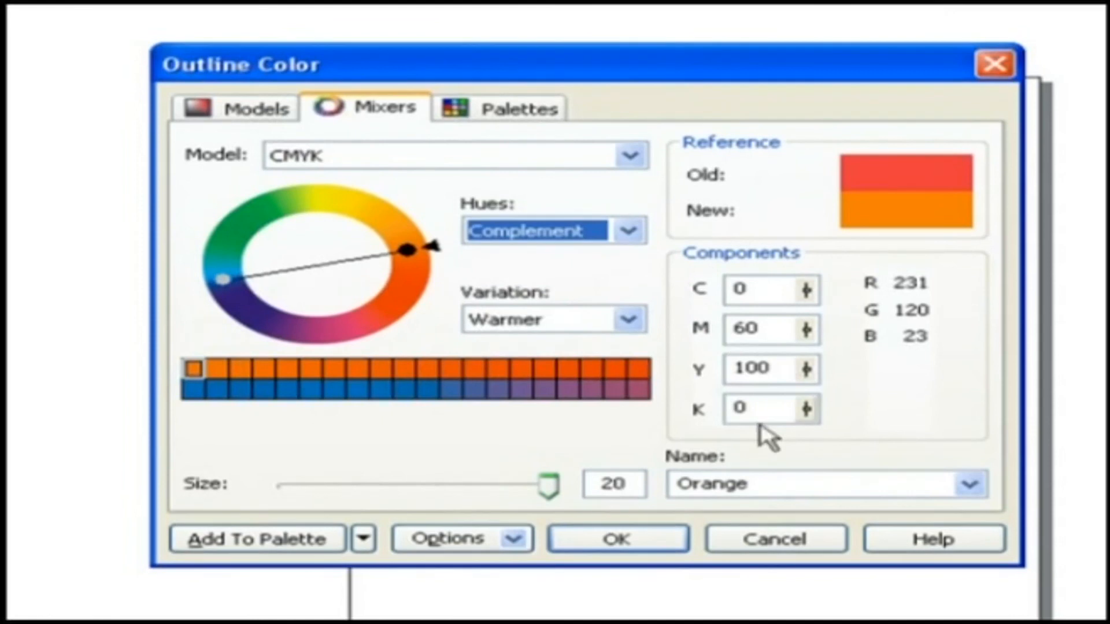
Browse the custom color palettes, keep the Earthtones palette with the orange swatch RGB R204G102B0, and apply it to the ellipse's outline.
left_click(508, 113)
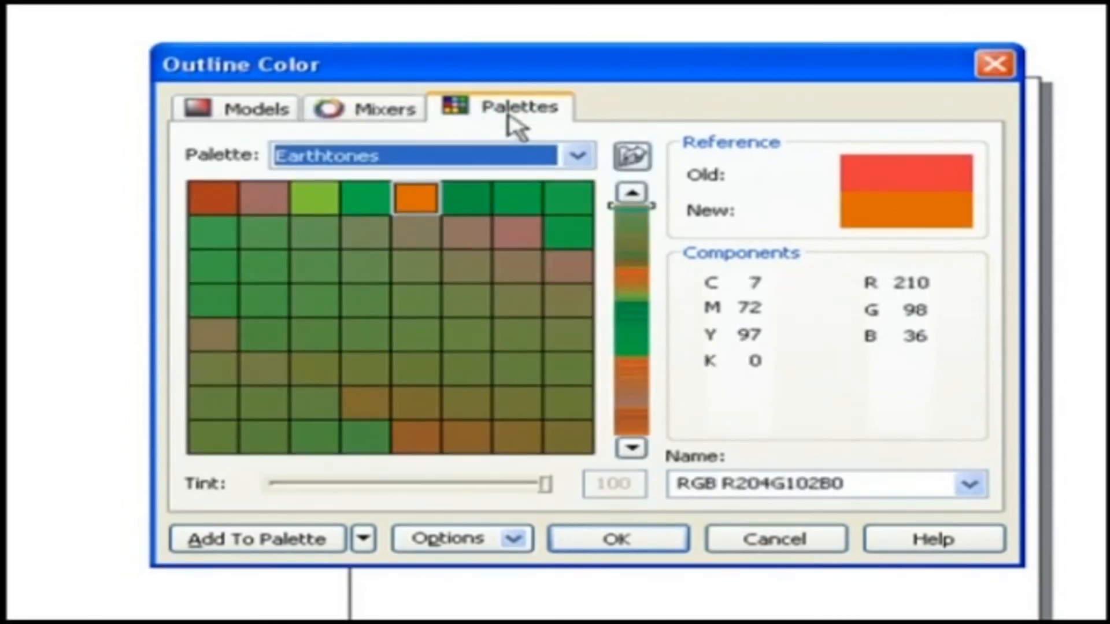
left_click(565, 156)
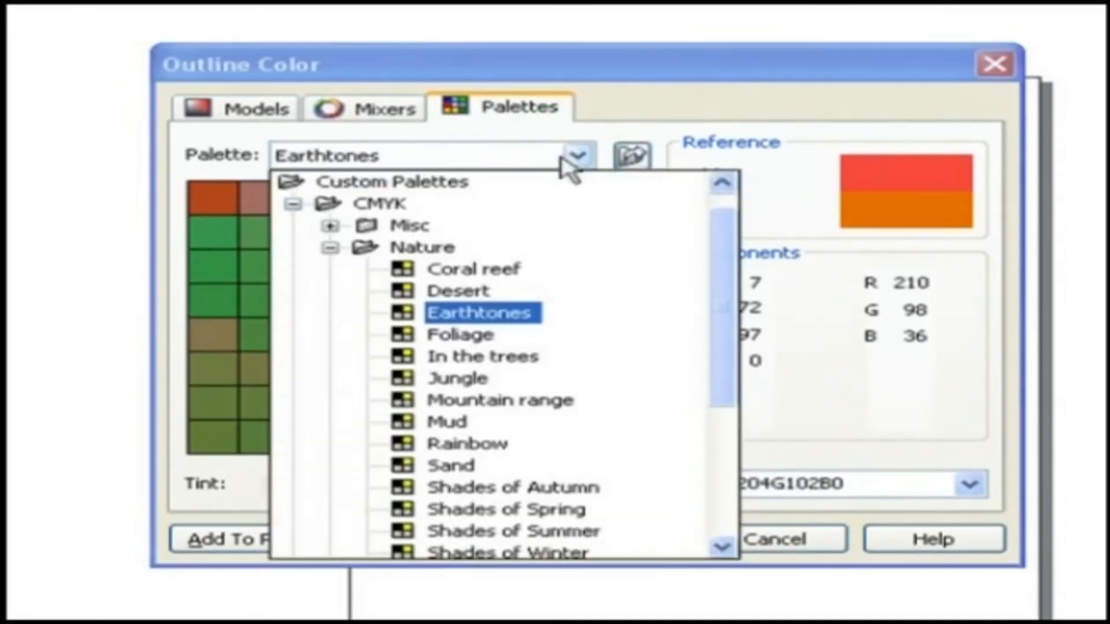
left_click(330, 248)
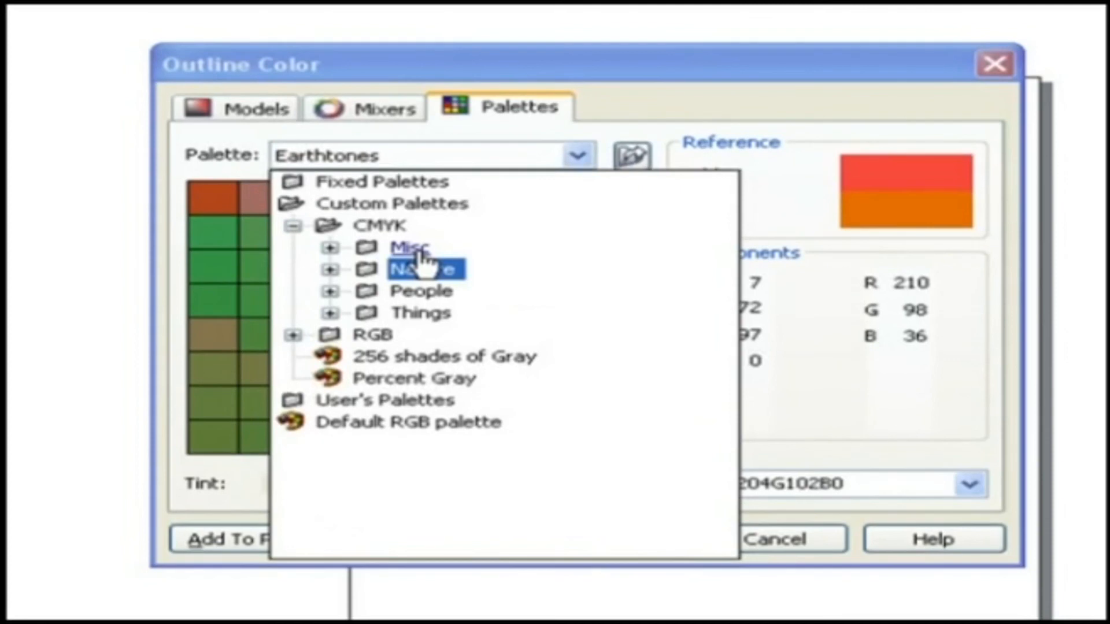
left_click(841, 394)
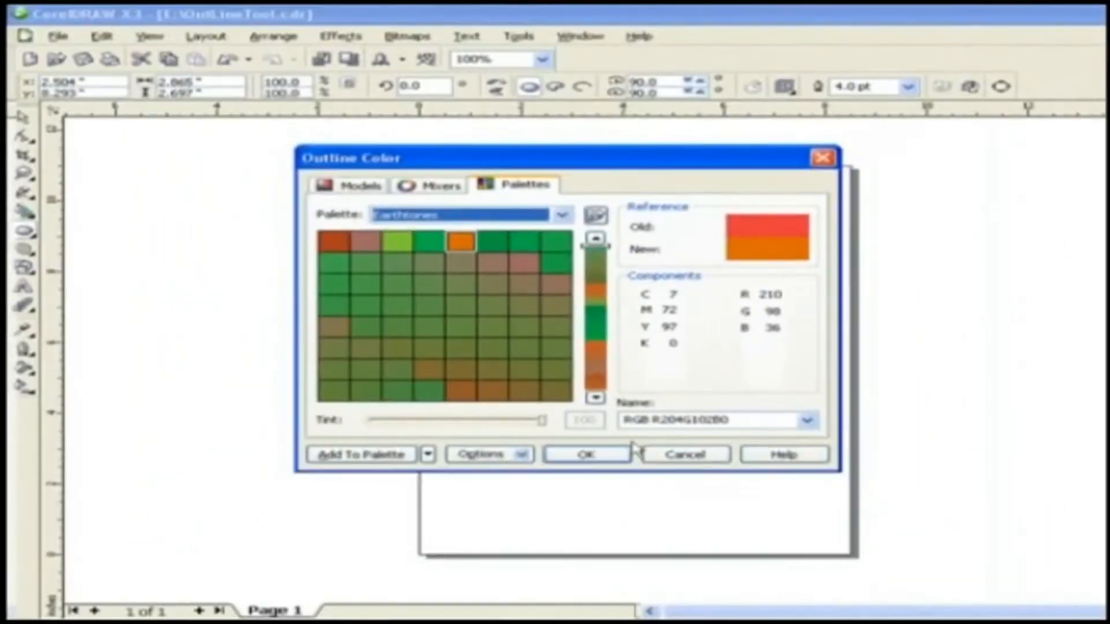
left_click(618, 454)
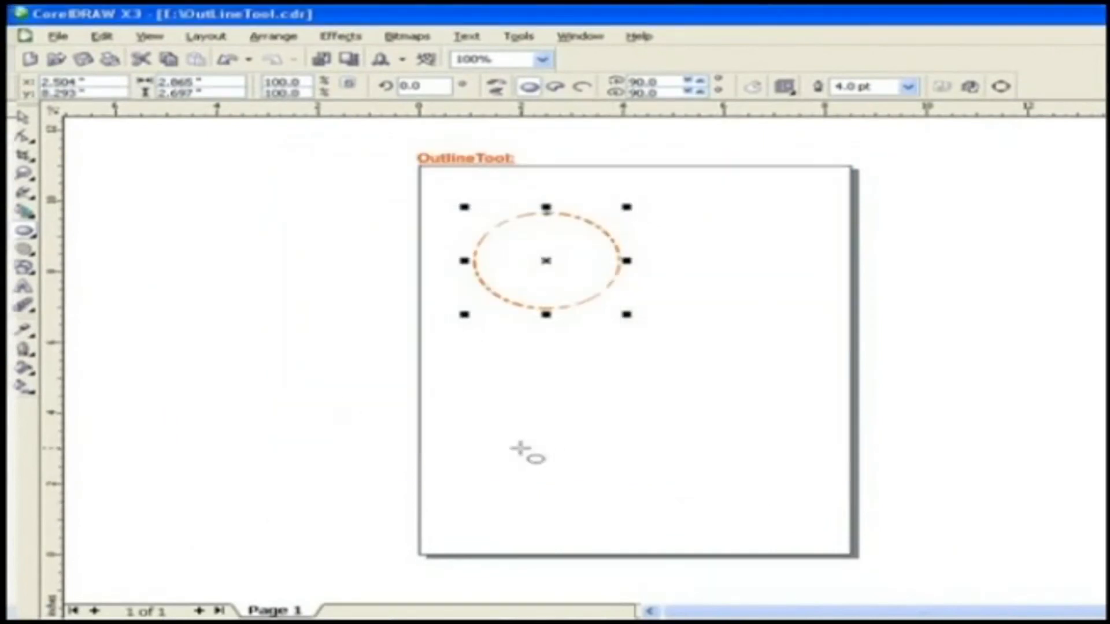
Set the ellipse's outline width to the preset 16 point thickness with the Outline tool.
left_click(29, 352)
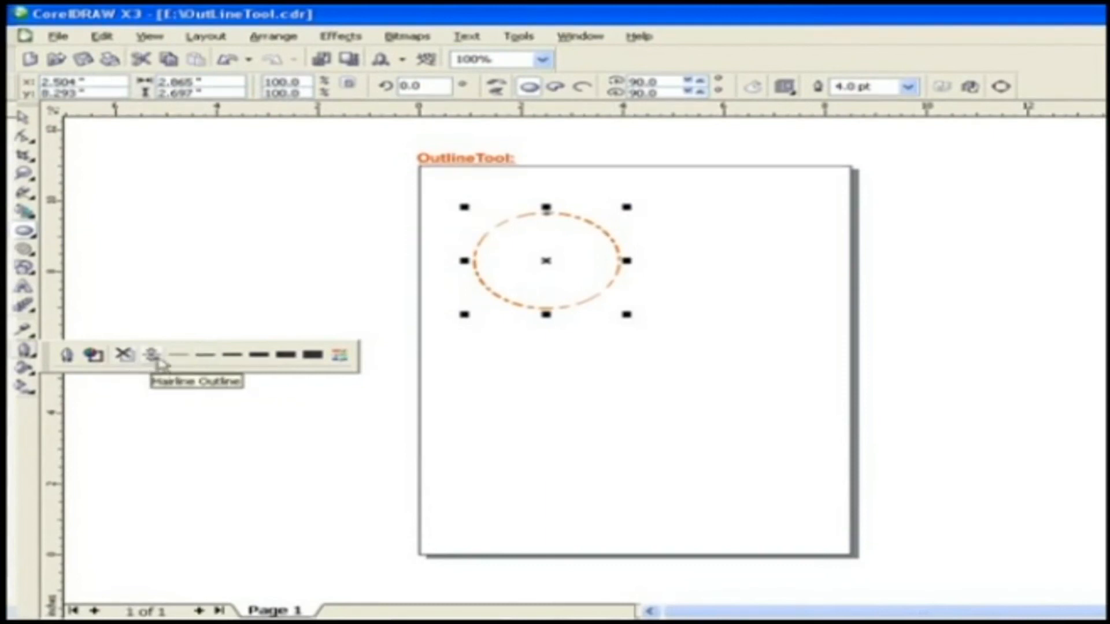
left_click(285, 354)
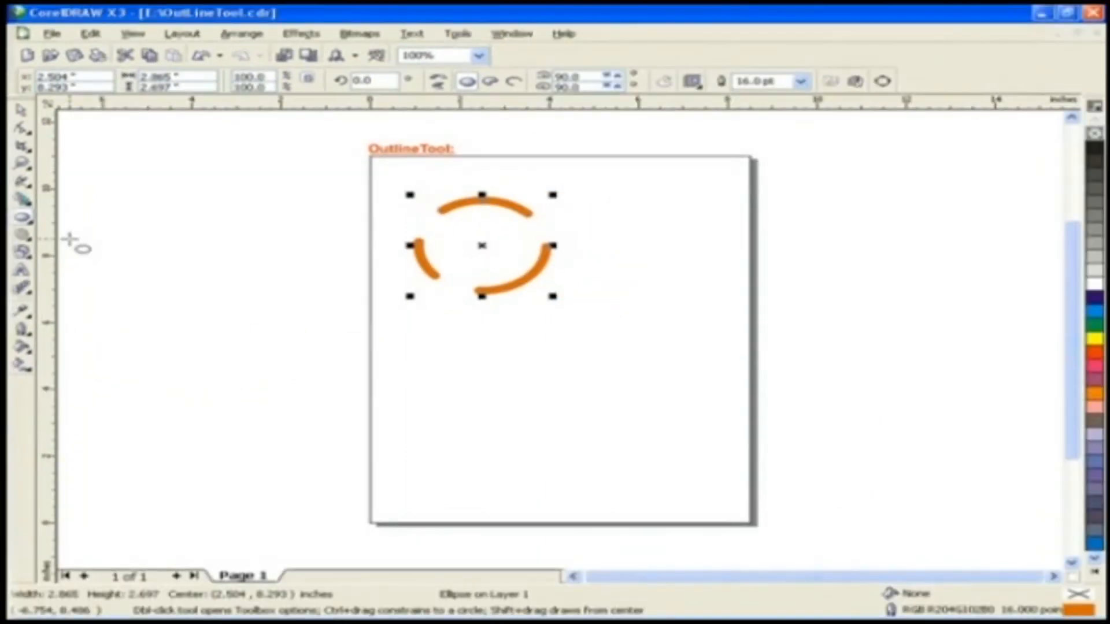